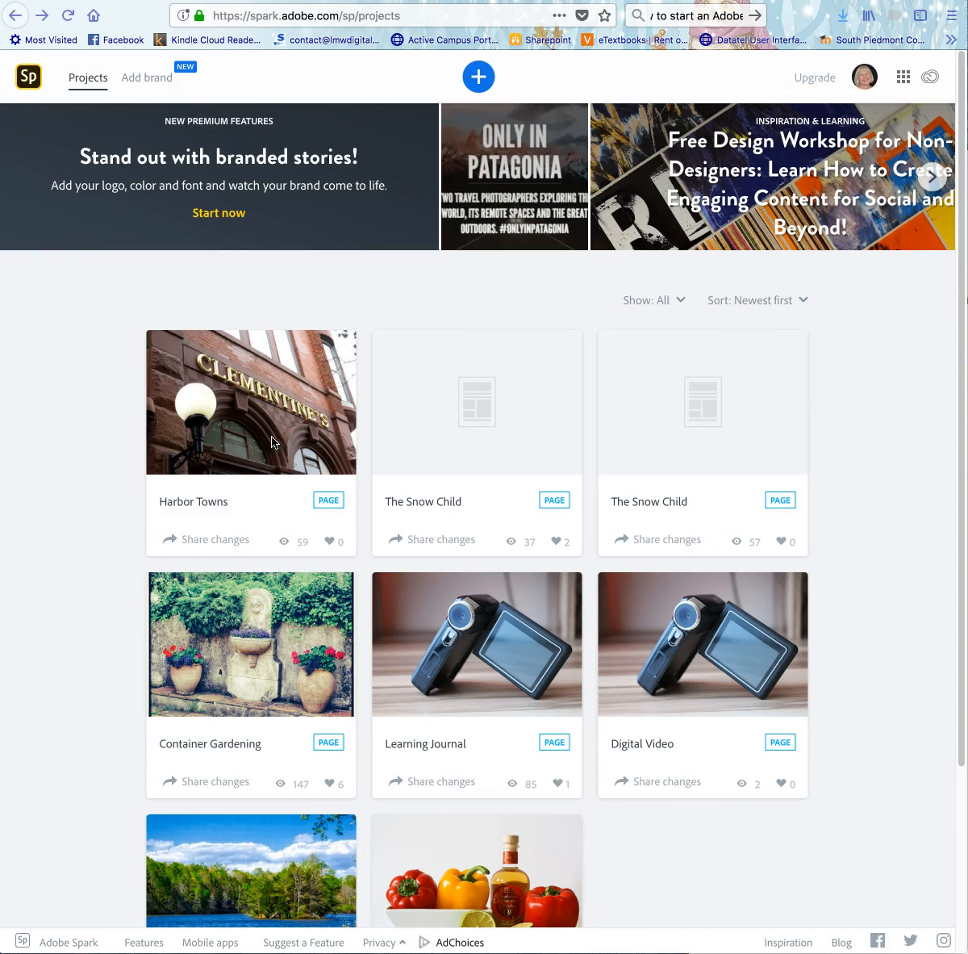
Step: Start a new project as a web page created from scratch
click(478, 77)
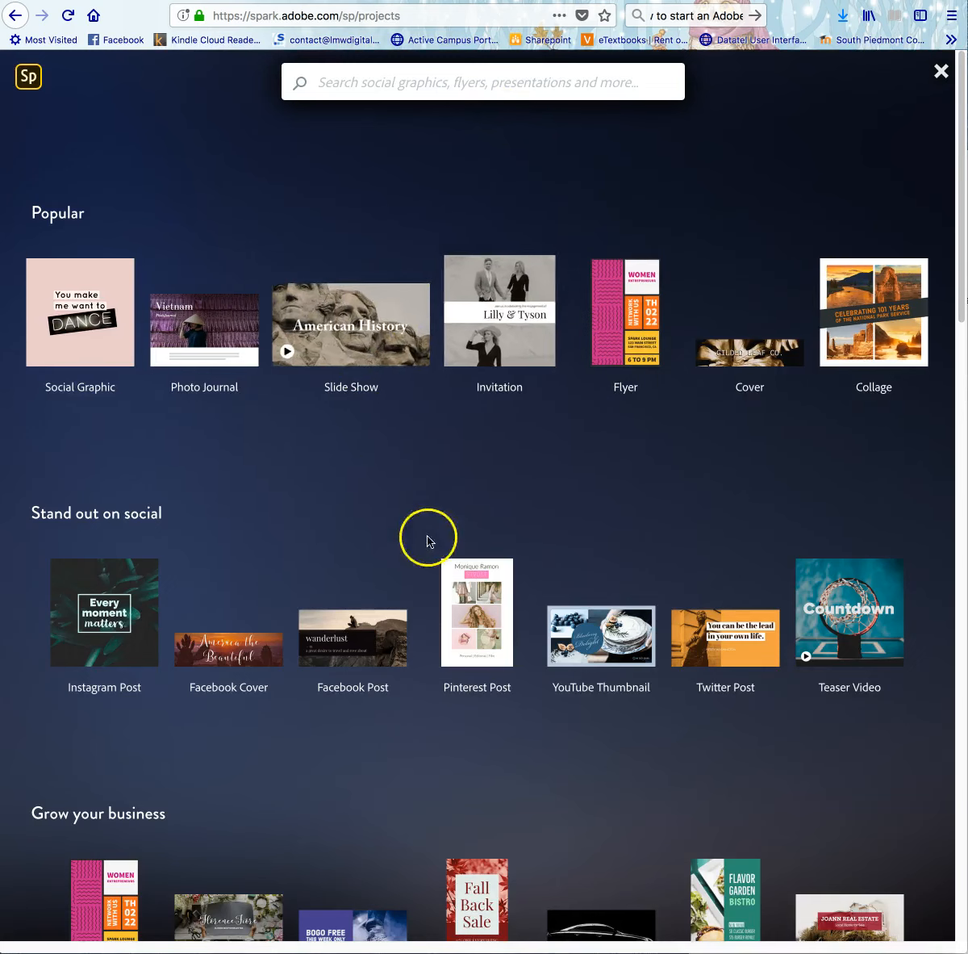
scroll(558, 661, down, 4)
scroll(558, 664, down, 20)
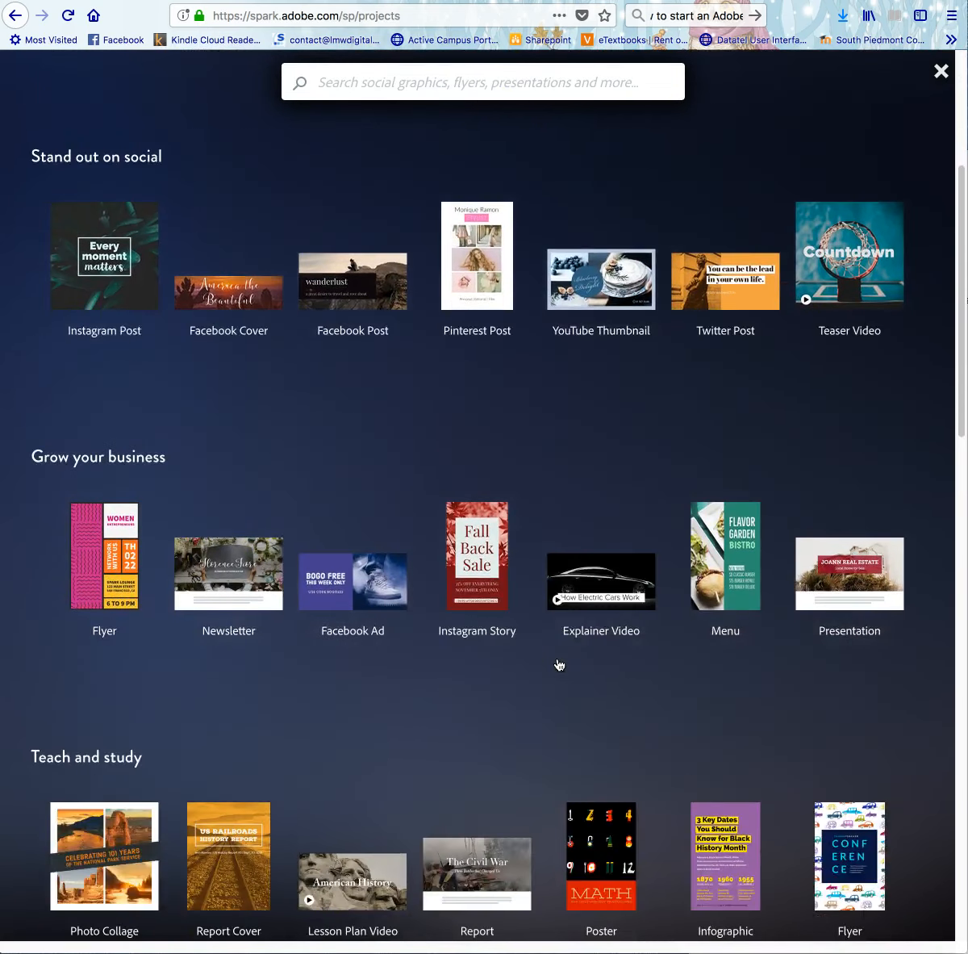
scroll(558, 664, down, 9)
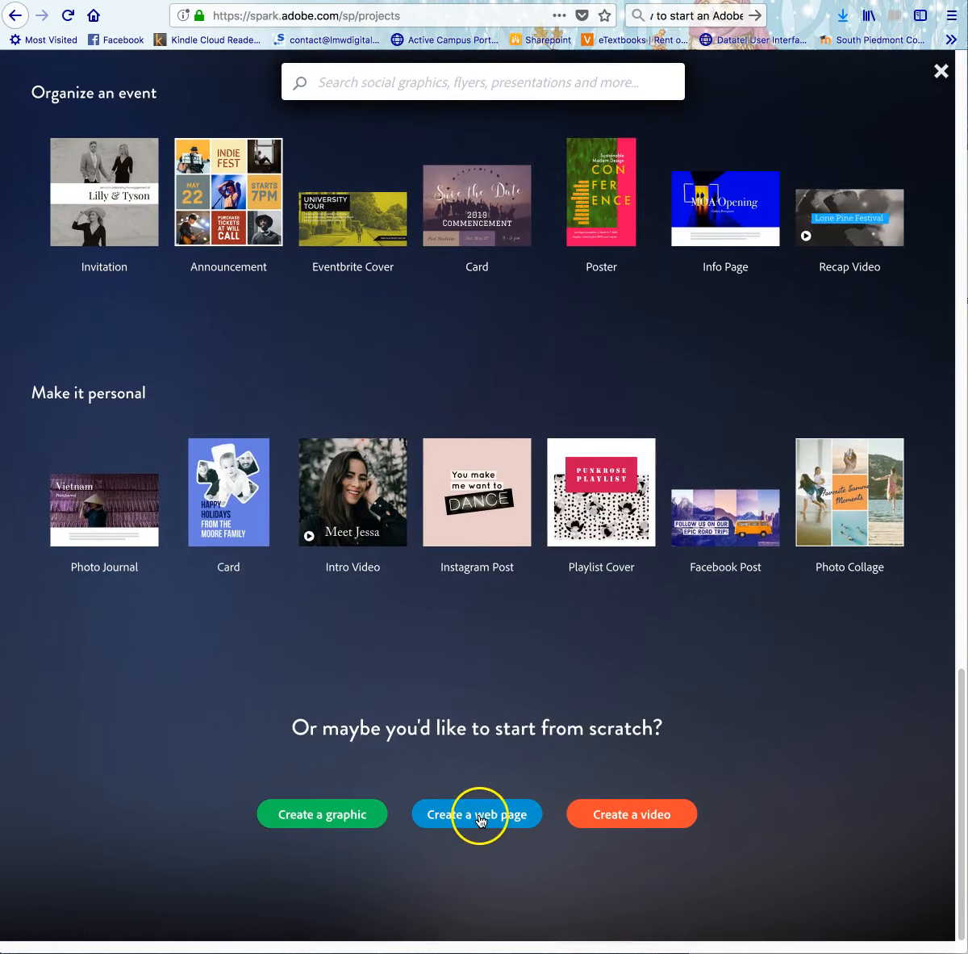
click(480, 815)
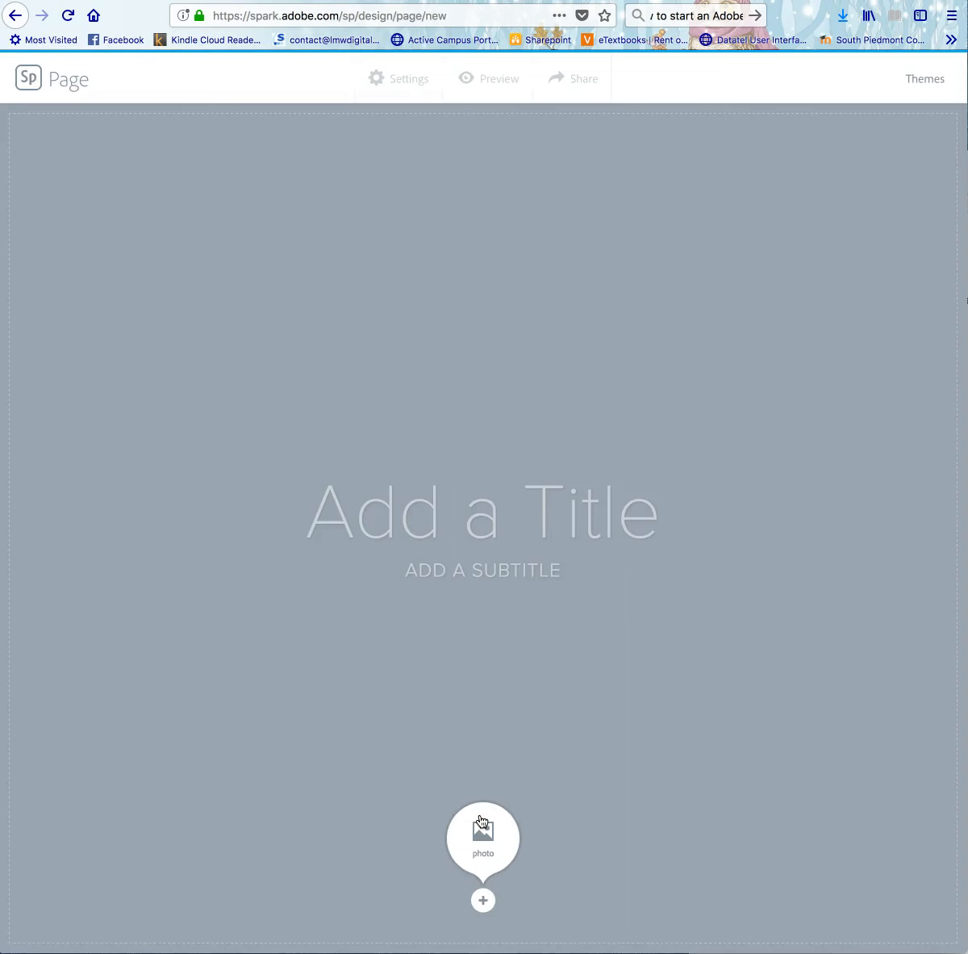
Step: Apply the Storybook theme to the new page
click(922, 81)
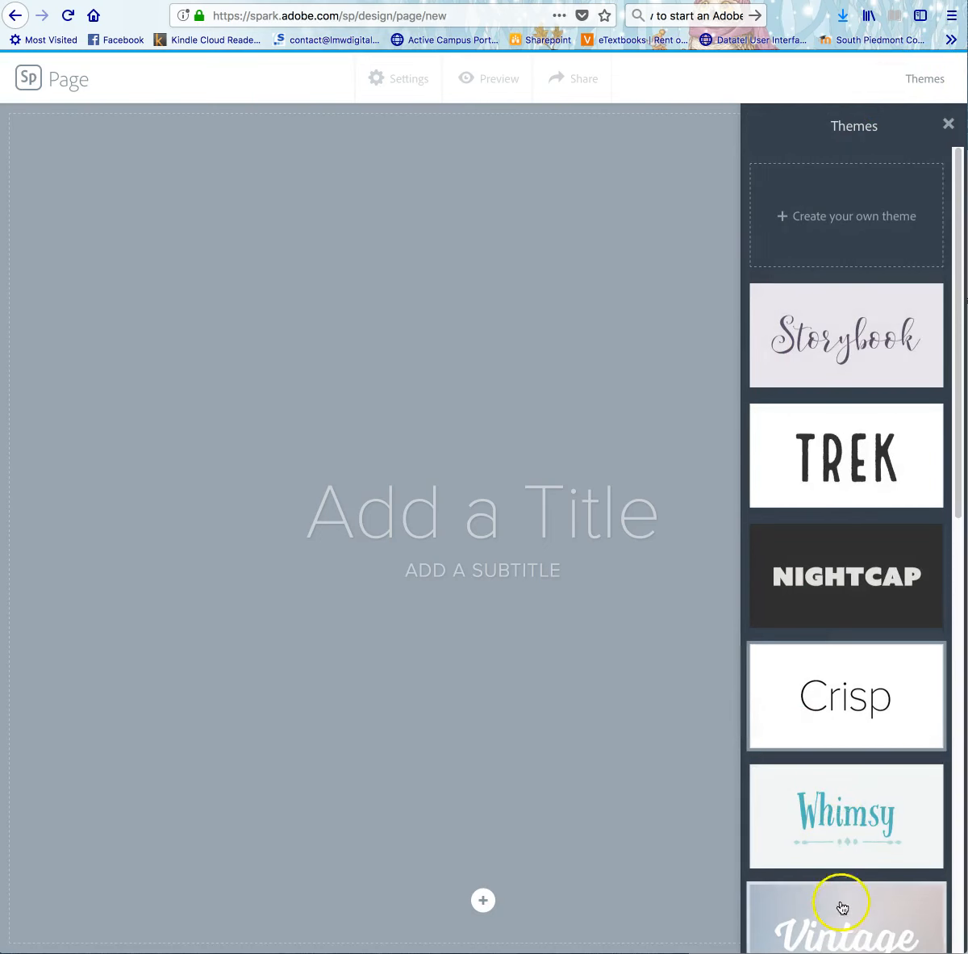
scroll(857, 644, down, 7)
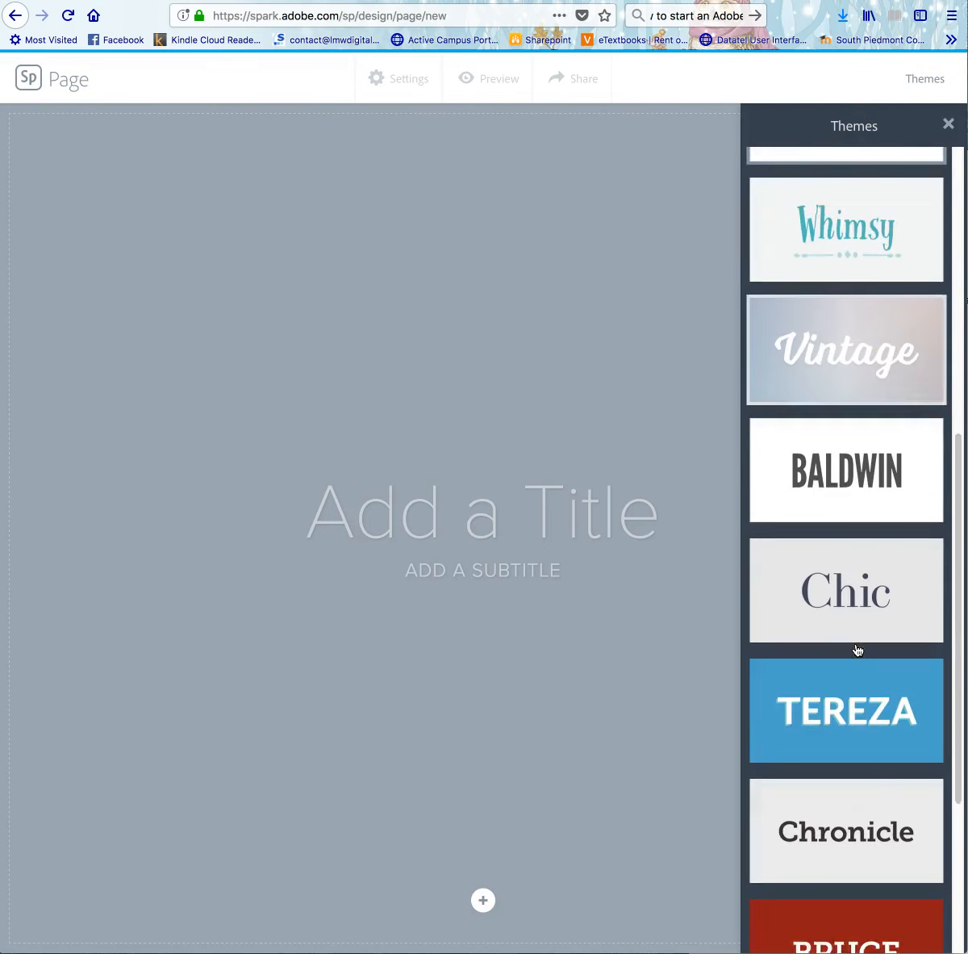
scroll(857, 649, down, 4)
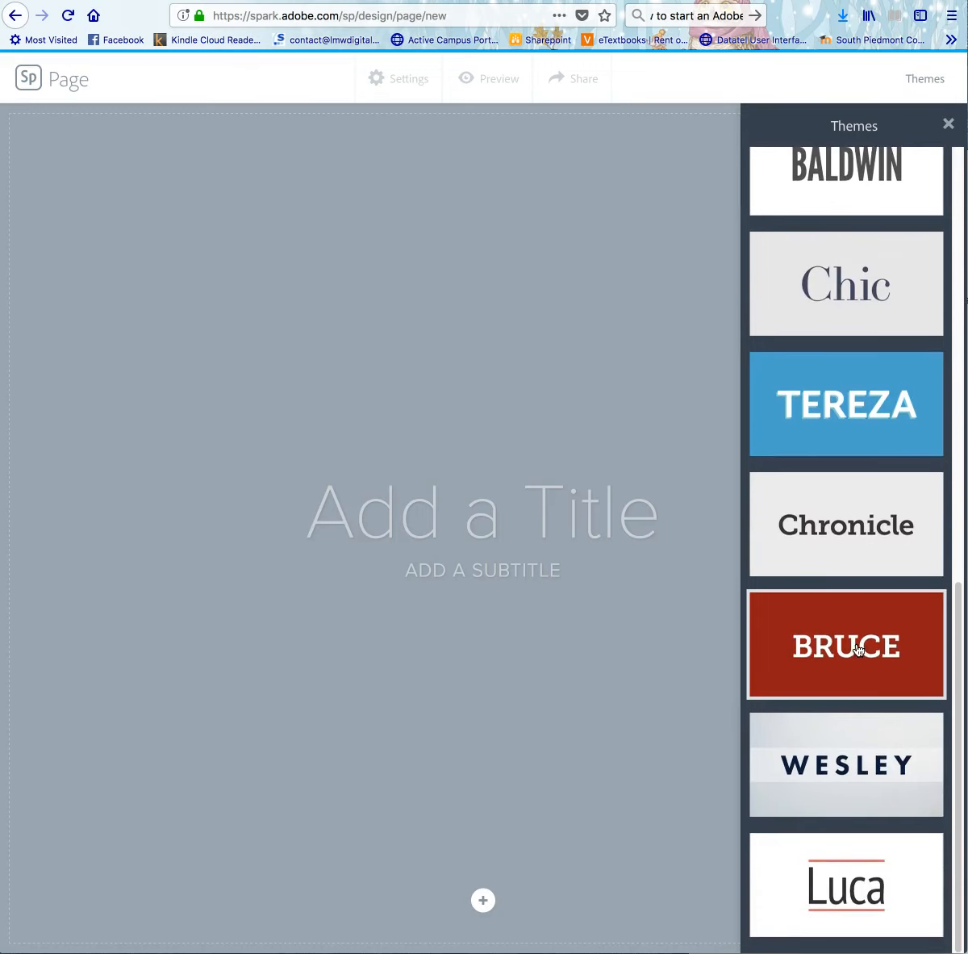
scroll(856, 648, up, 8)
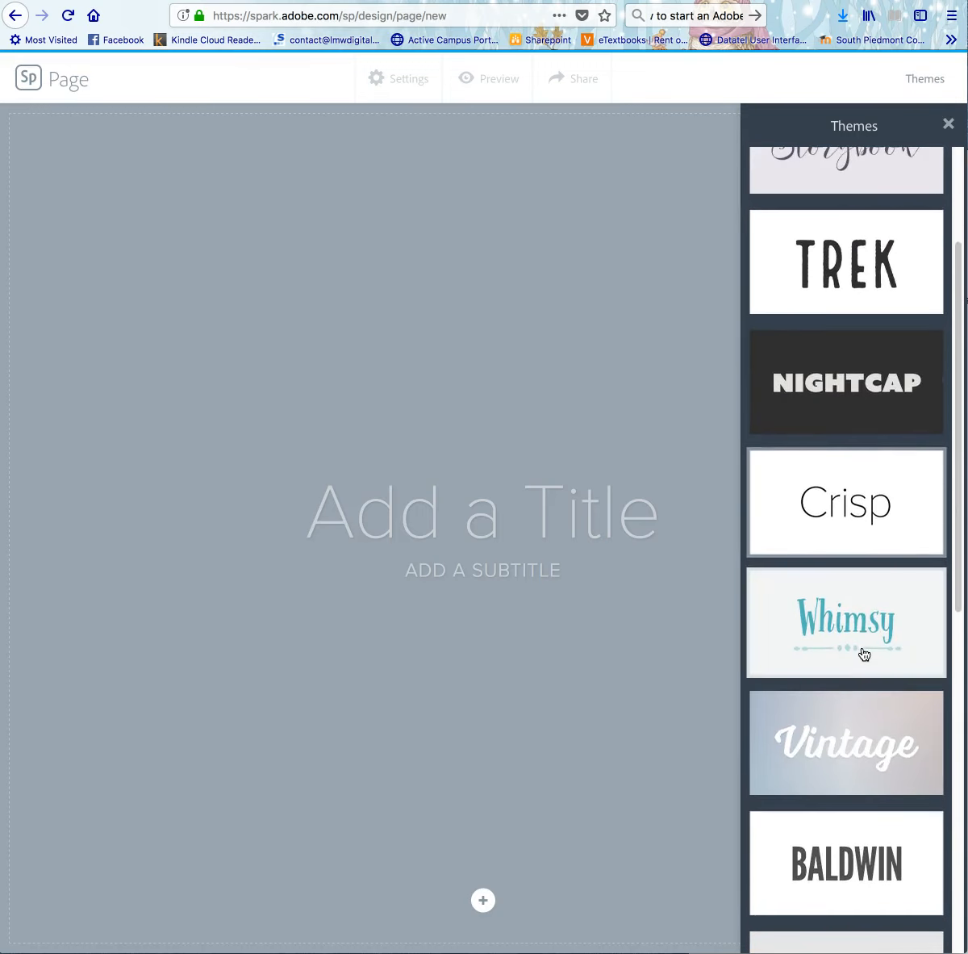
scroll(856, 583, up, 3)
click(847, 343)
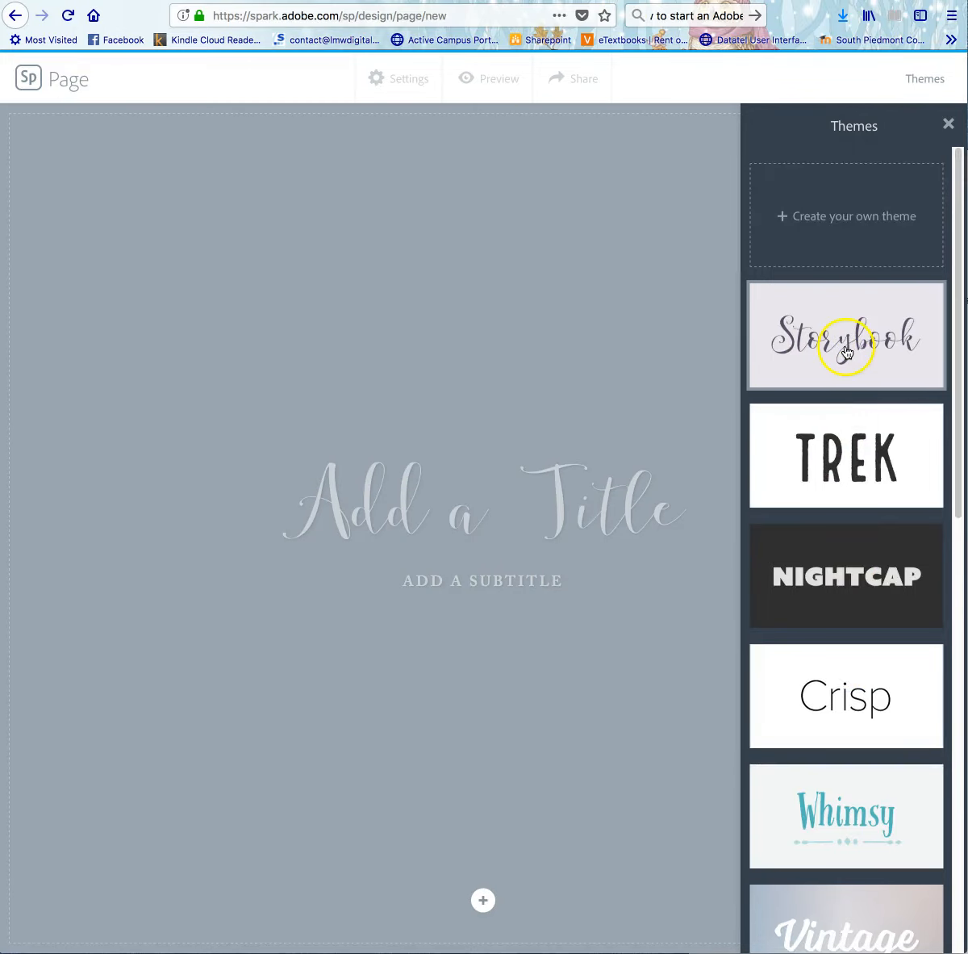
click(464, 519)
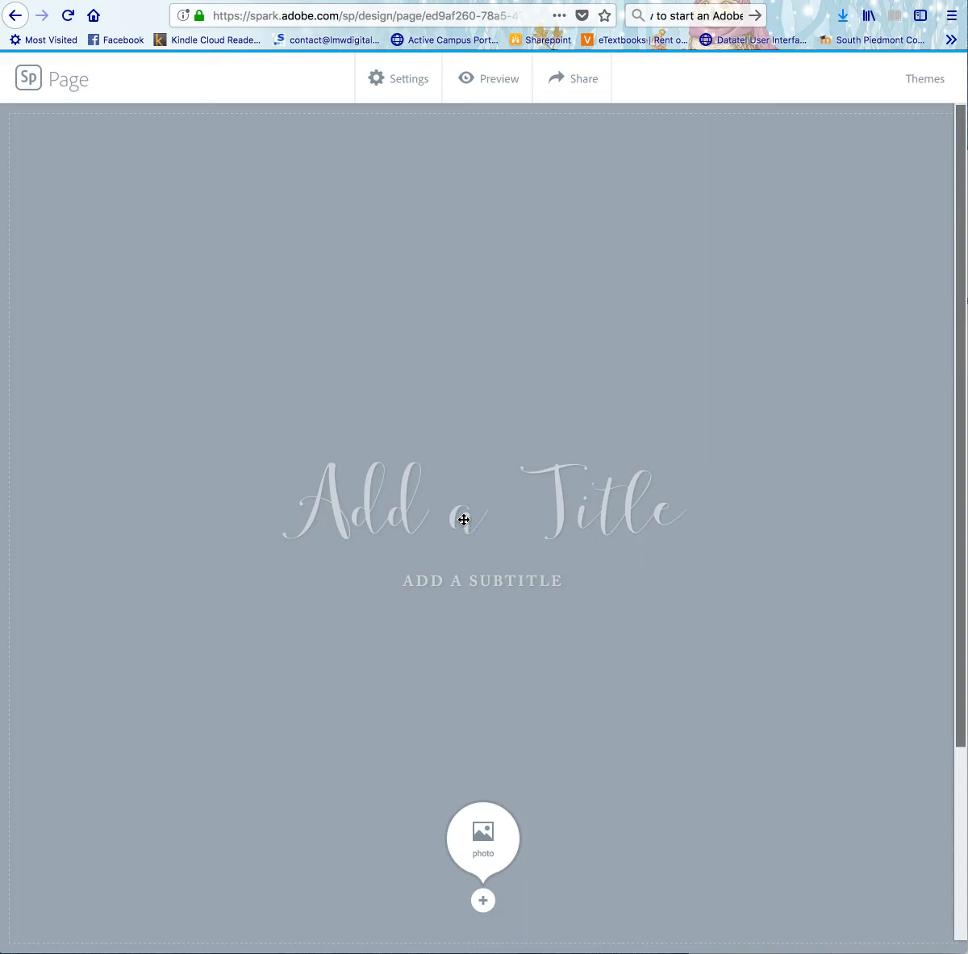
Step: Enter "Beautiful Flowers" as the page title
click(514, 513)
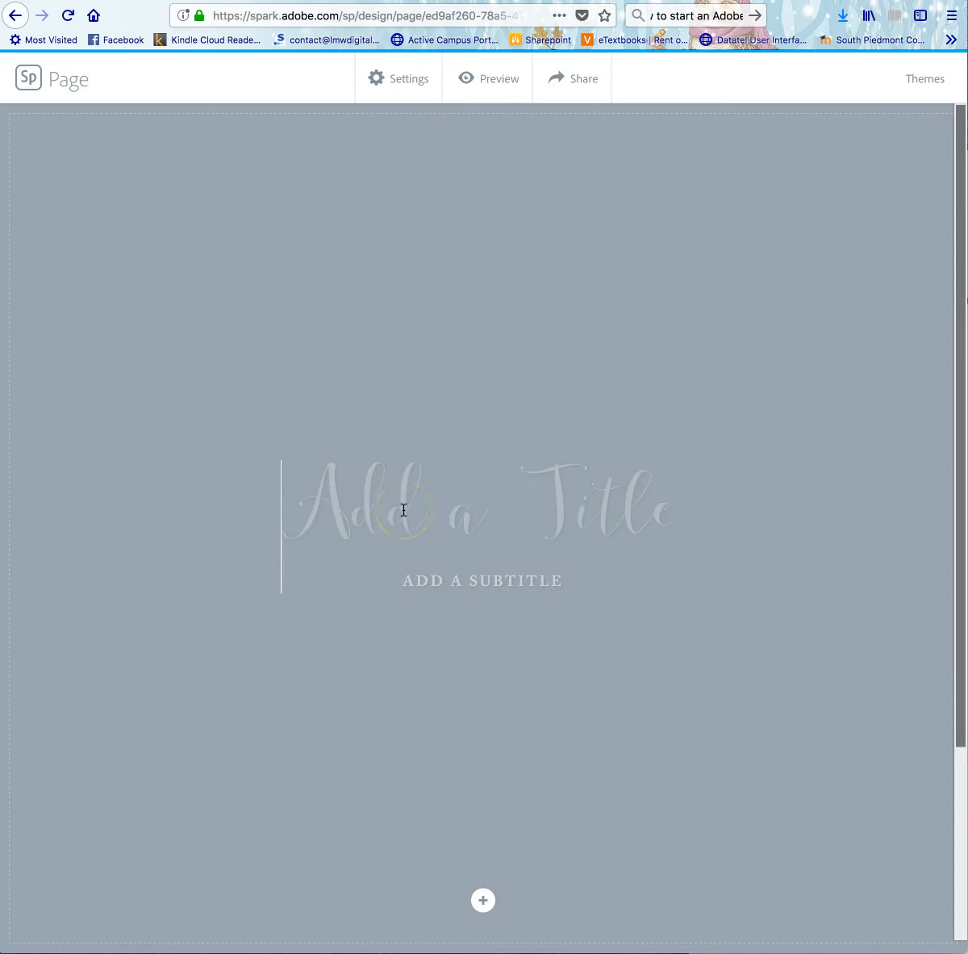
text(Beautiful Flower)
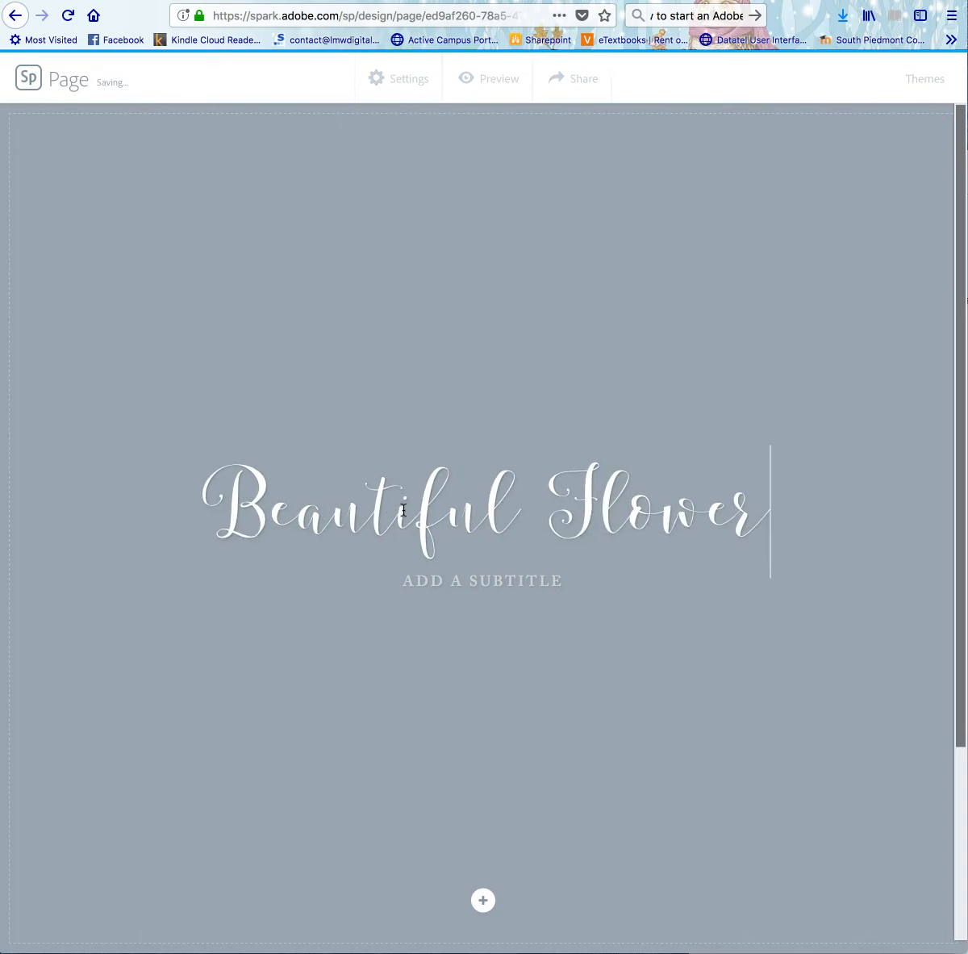
text(s)
Step: Enter "THAT ADD COLOR TO YOUR LIFE" as the subtitle beneath the page title
click(474, 580)
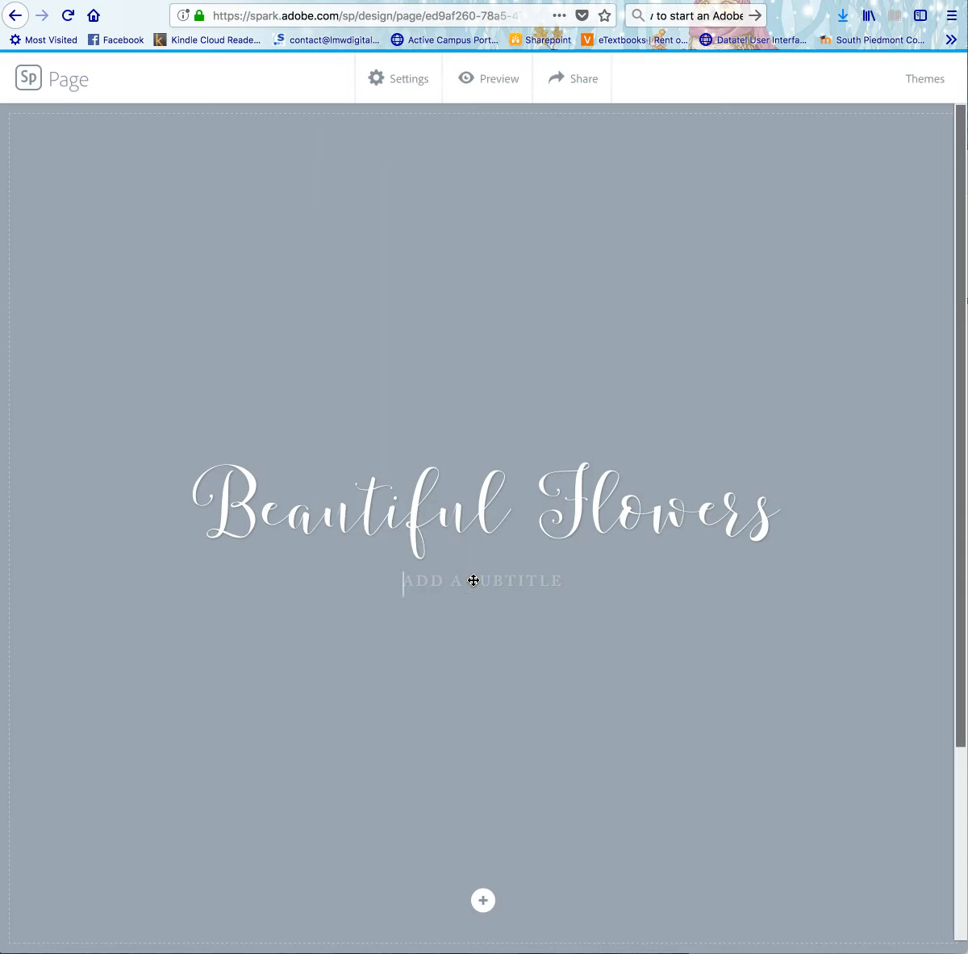
text(H)
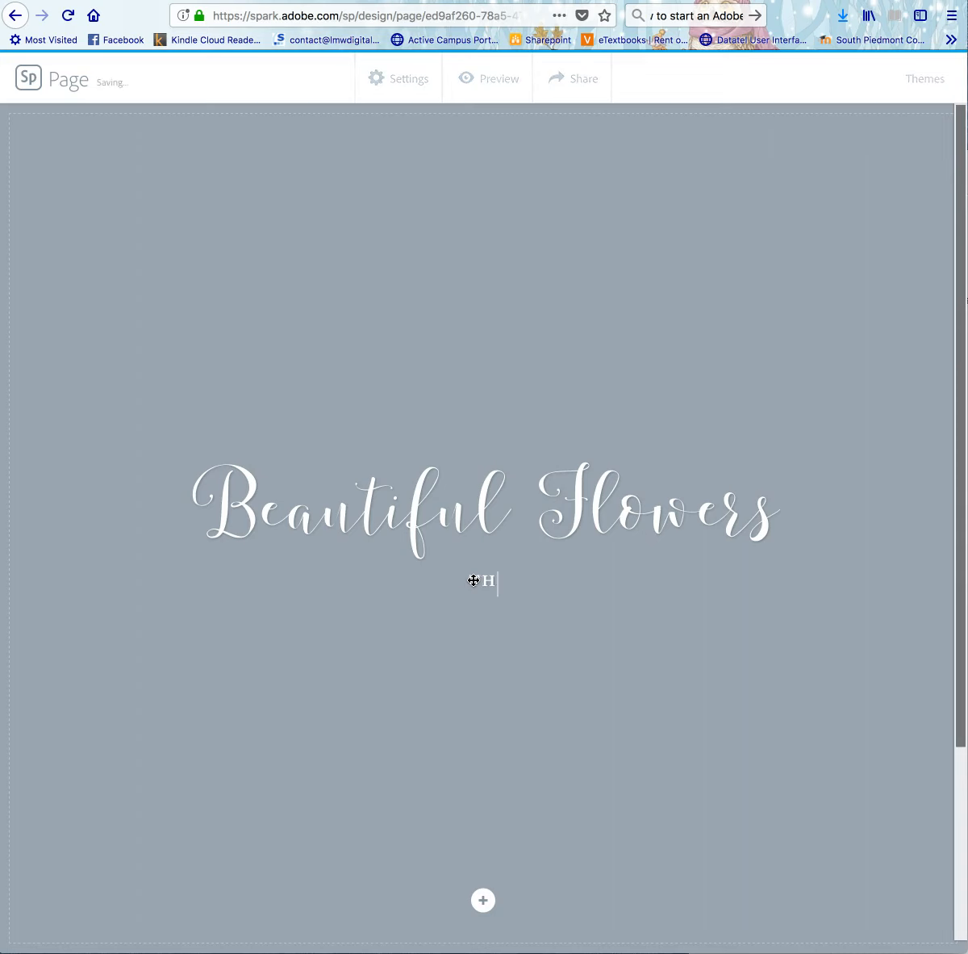
text(AT ADD COLOR TO YOUR LIFE)
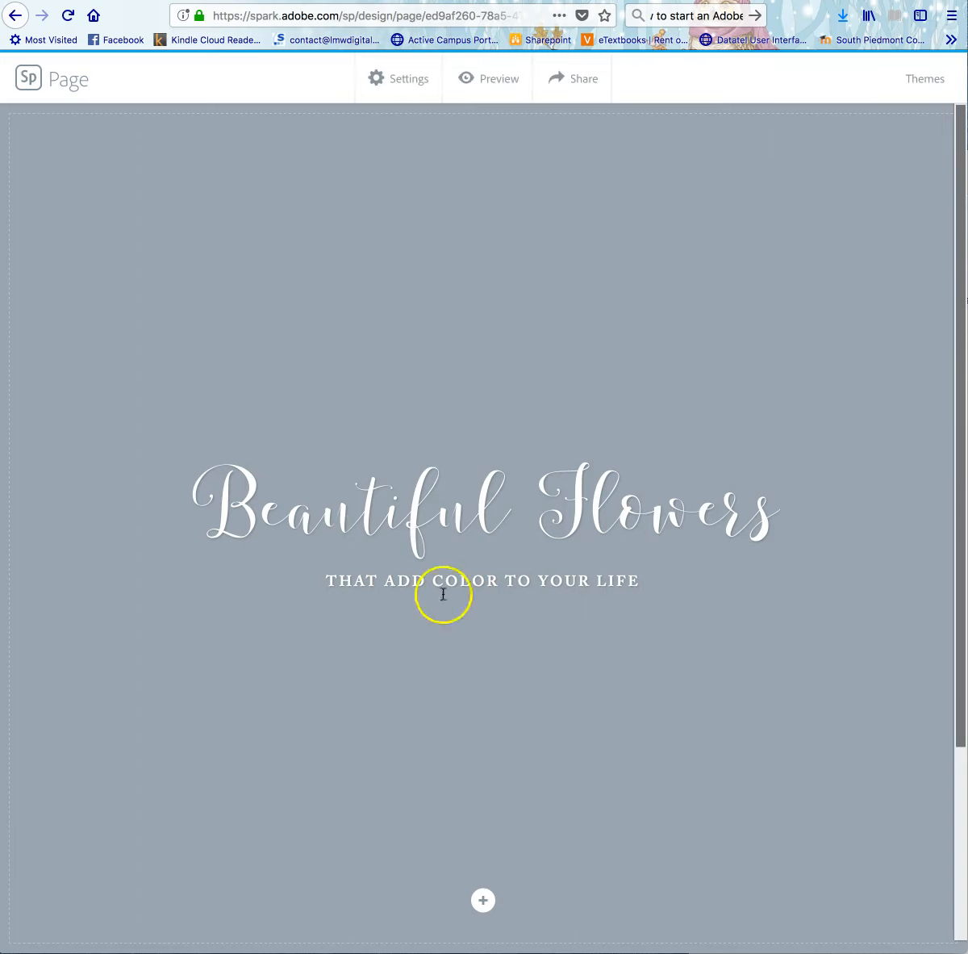
Step: Search the free photos for "Roses" and use the dark close-up of a dewy red rose as the title background
click(483, 901)
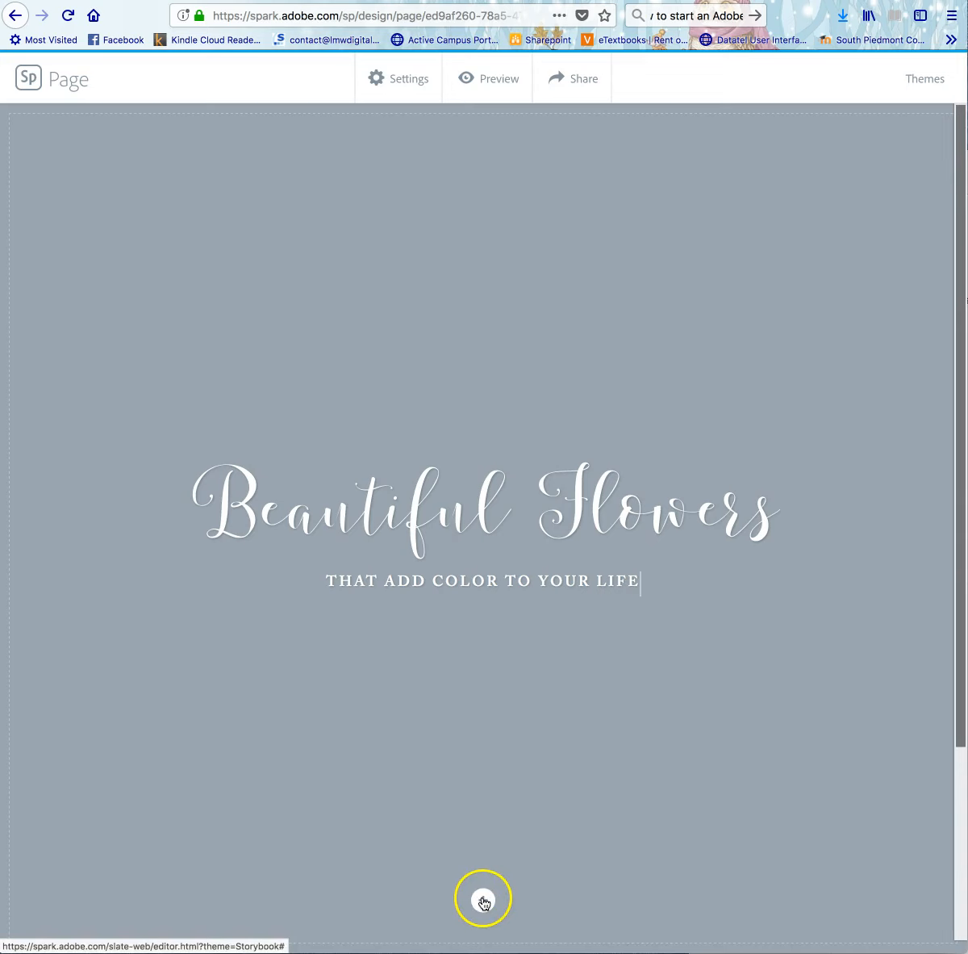
click(481, 829)
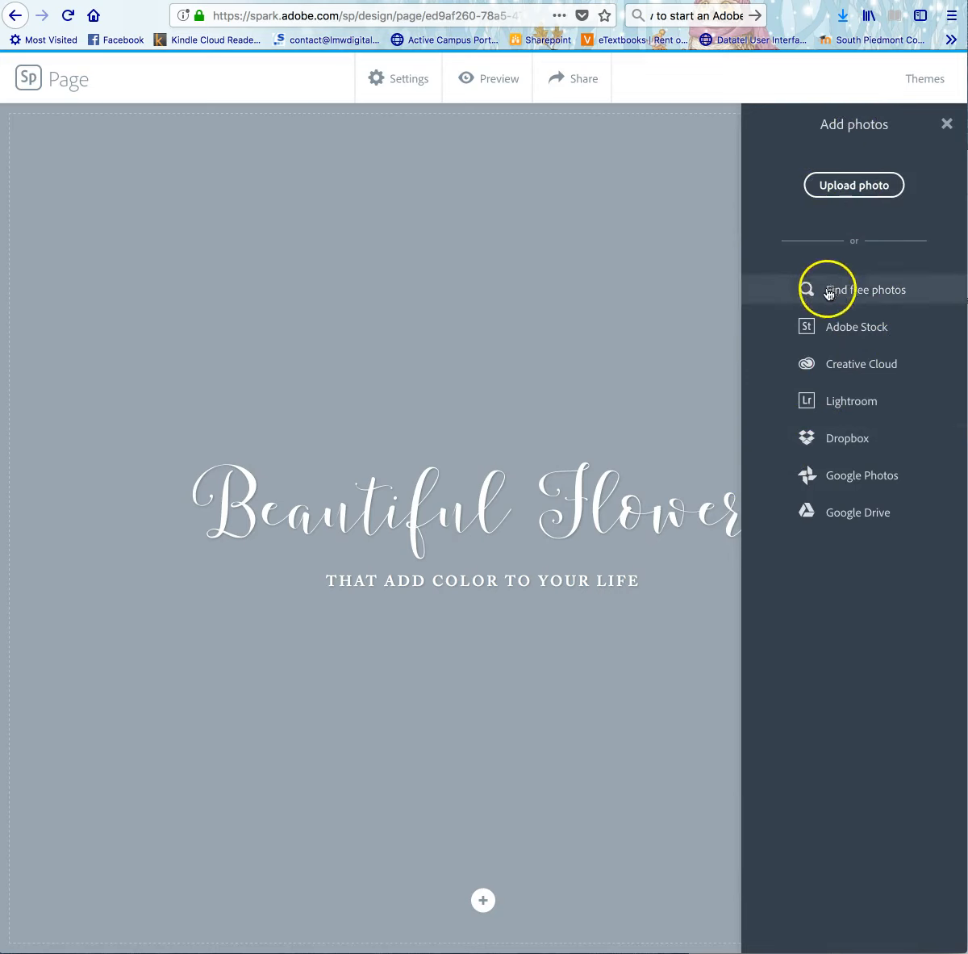
click(876, 293)
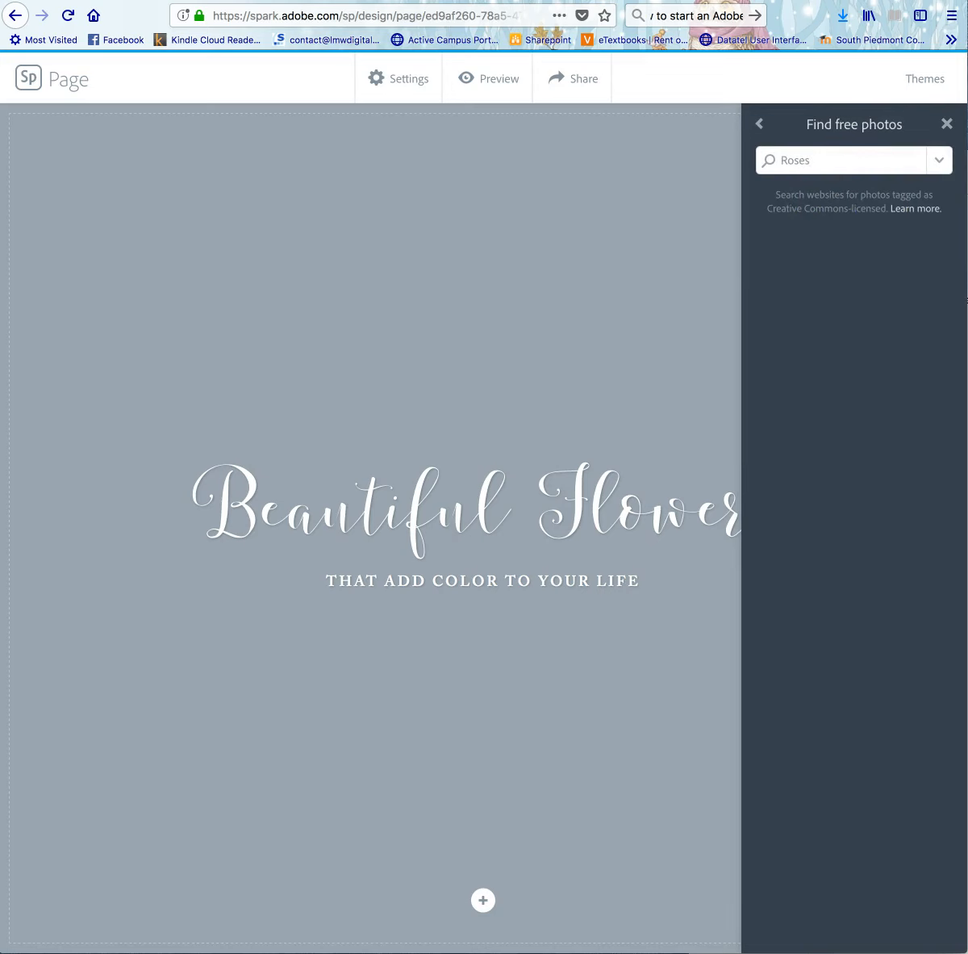
key(Return)
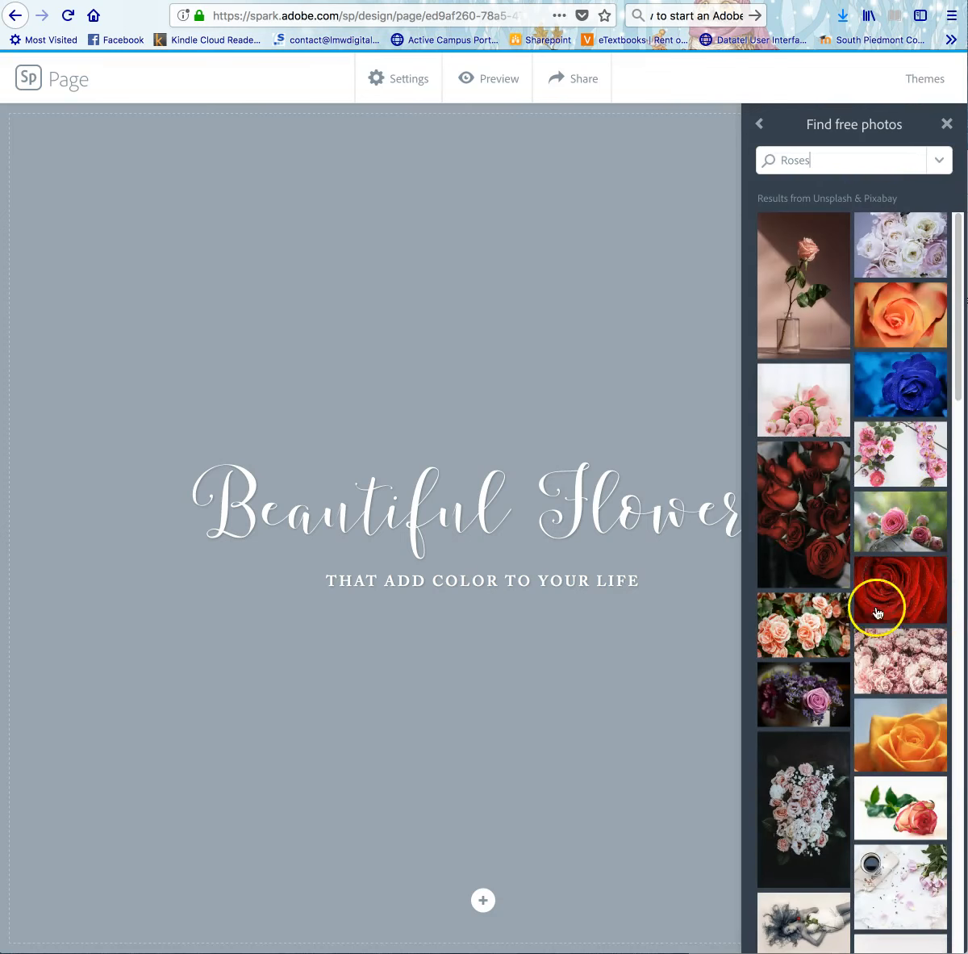
scroll(880, 614, down, 4)
scroll(912, 690, down, 8)
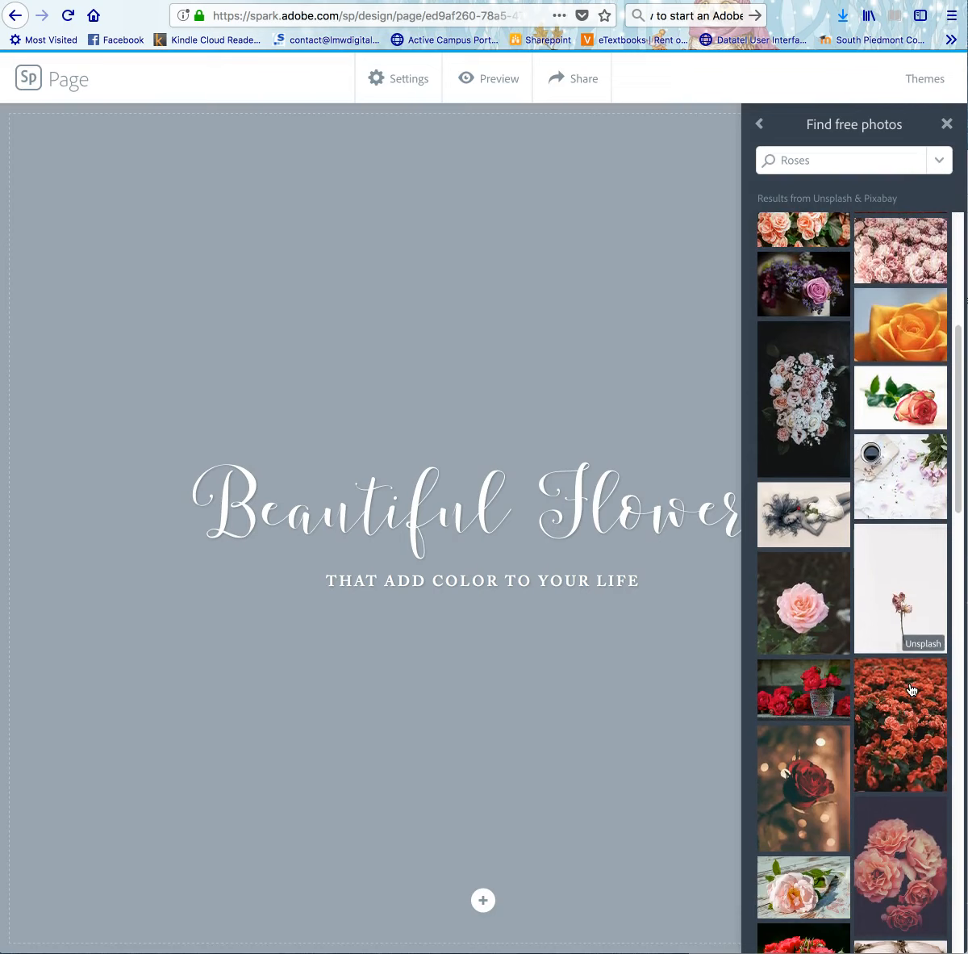
scroll(912, 690, down, 5)
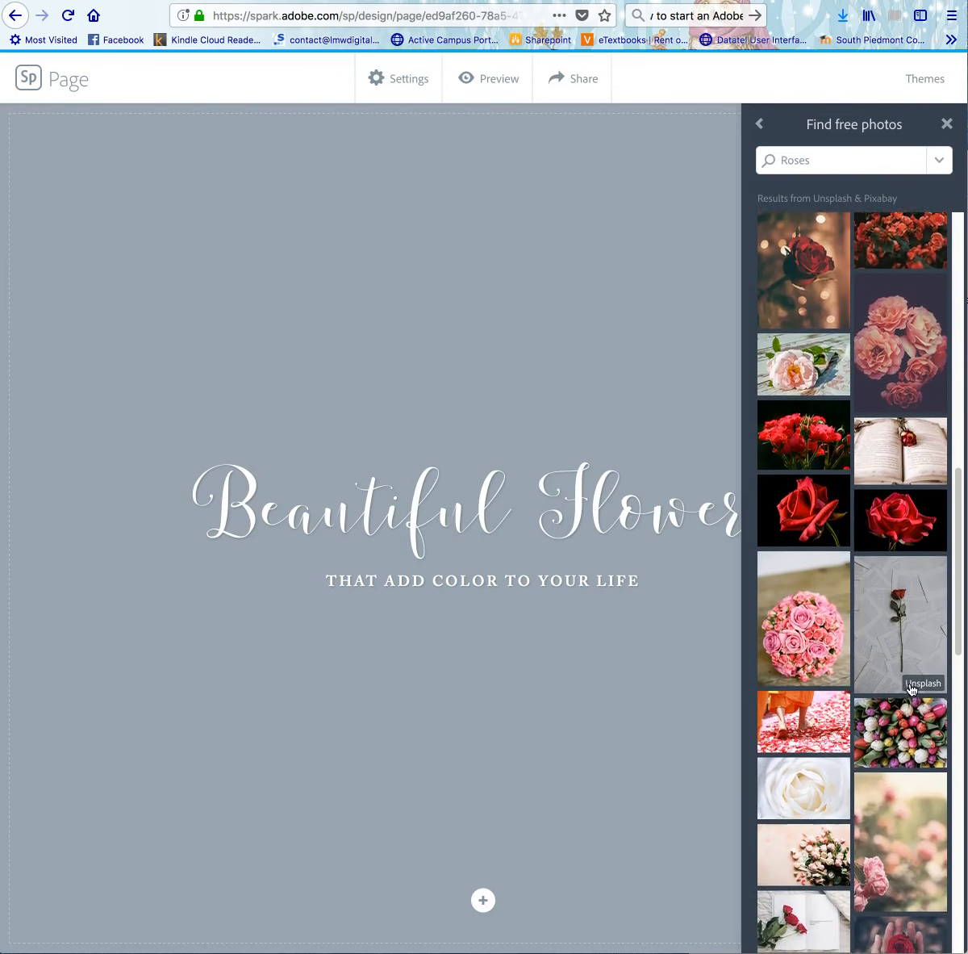
scroll(911, 689, down, 4)
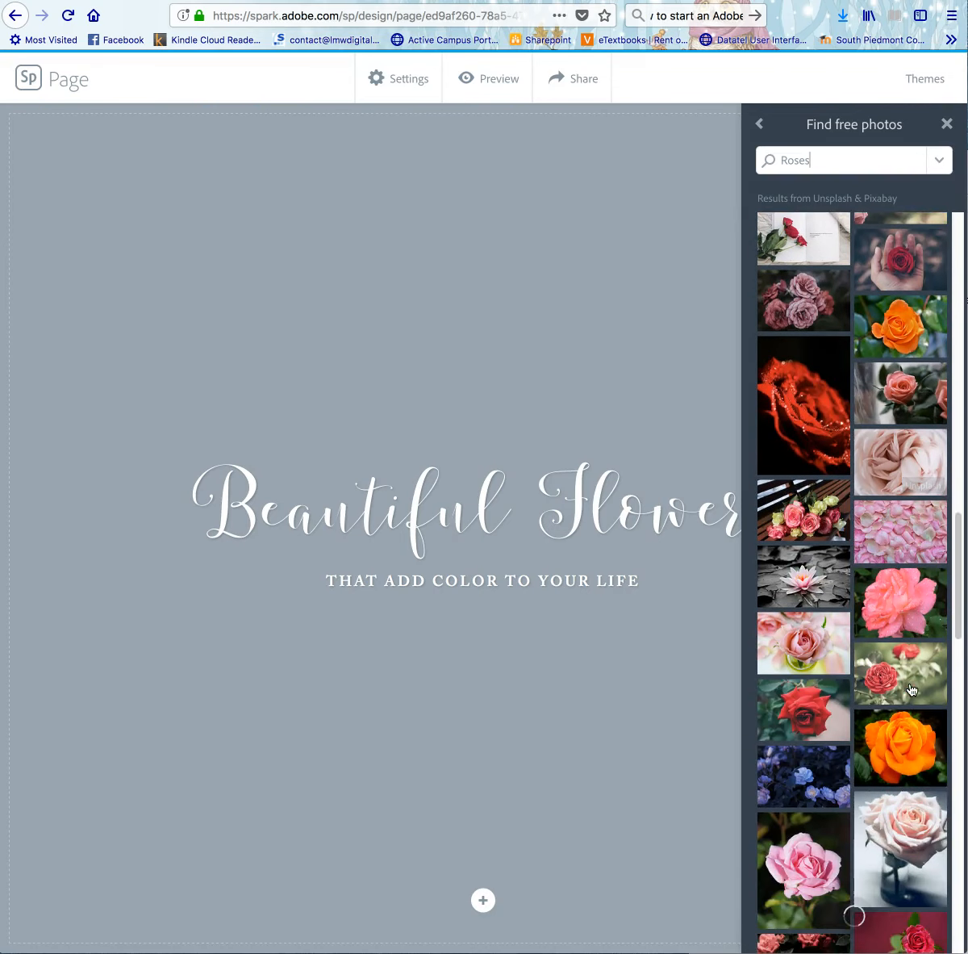
click(812, 418)
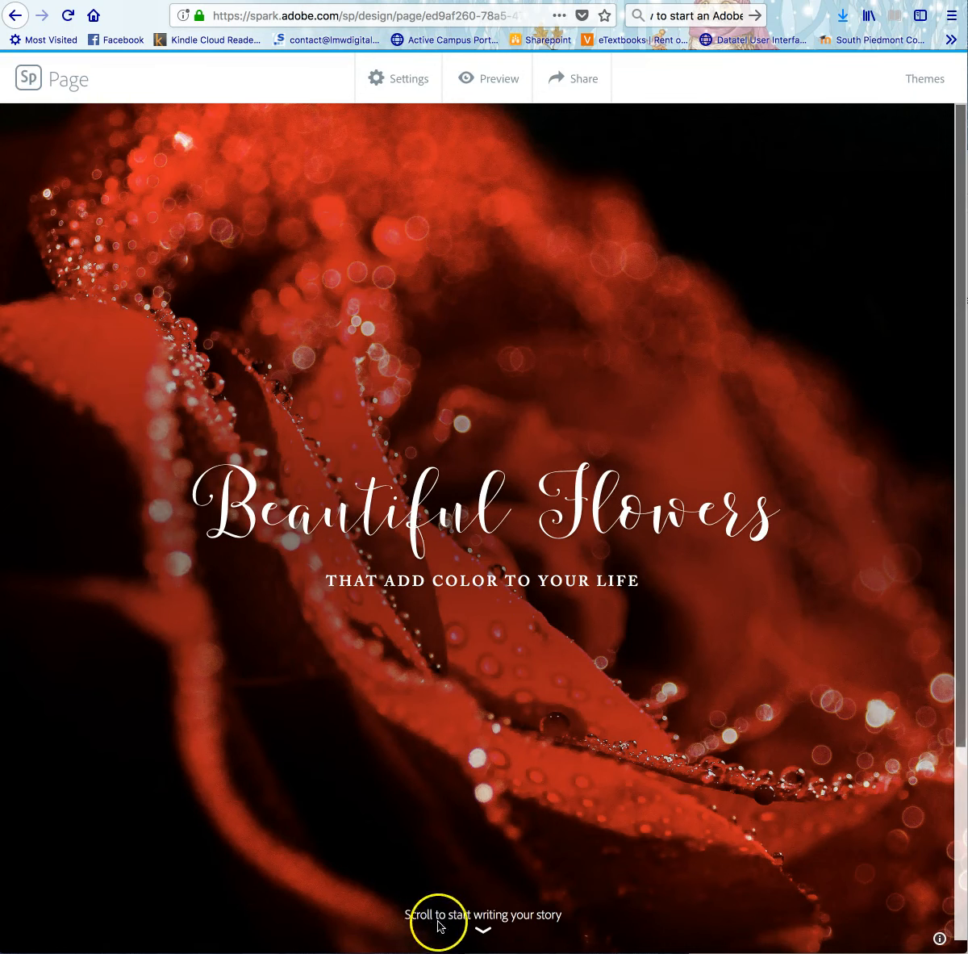
Step: Add a text section below the cover photo with the H1 heading "Pink Flowers"
click(484, 932)
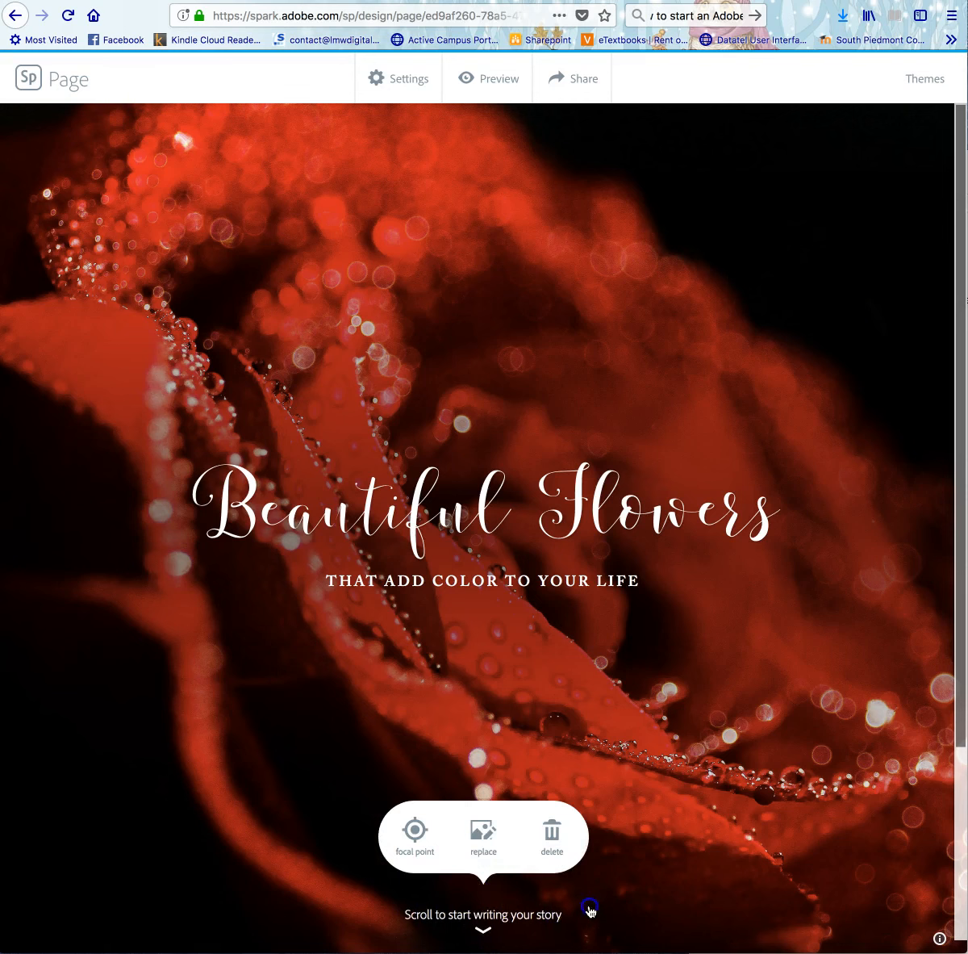
click(482, 932)
scroll(493, 902, down, 4)
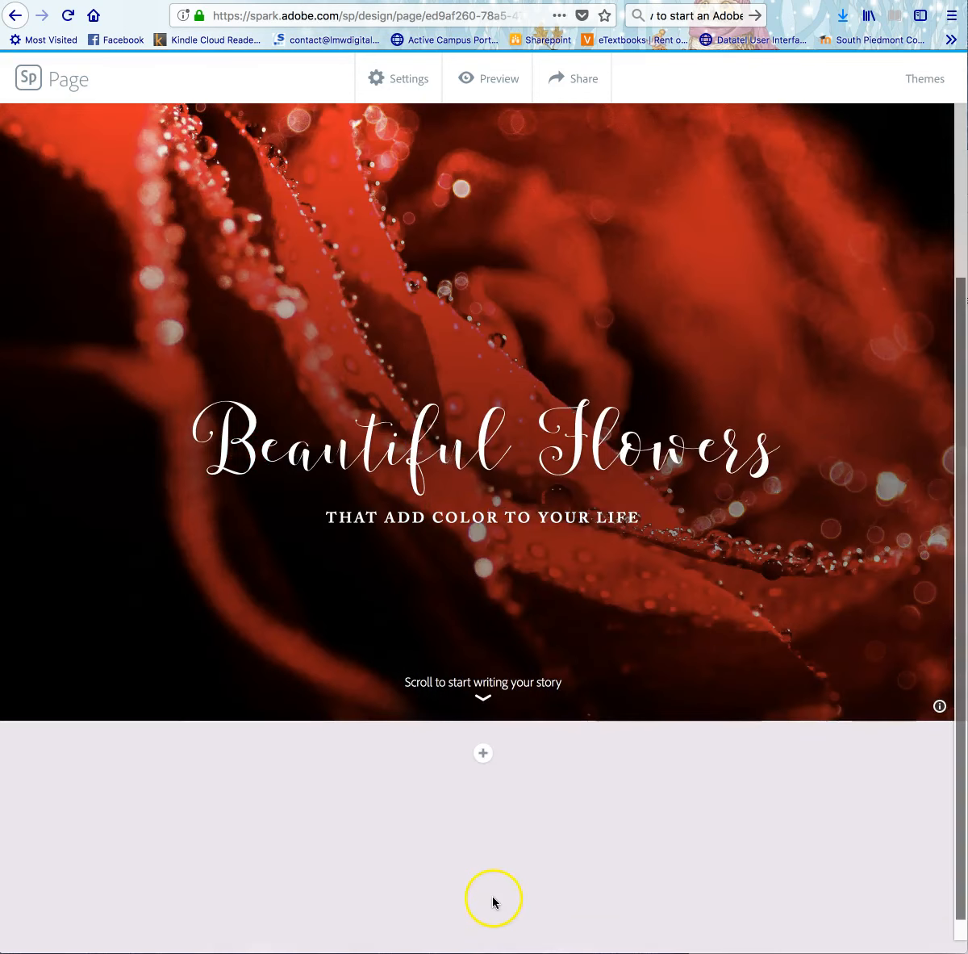
click(380, 671)
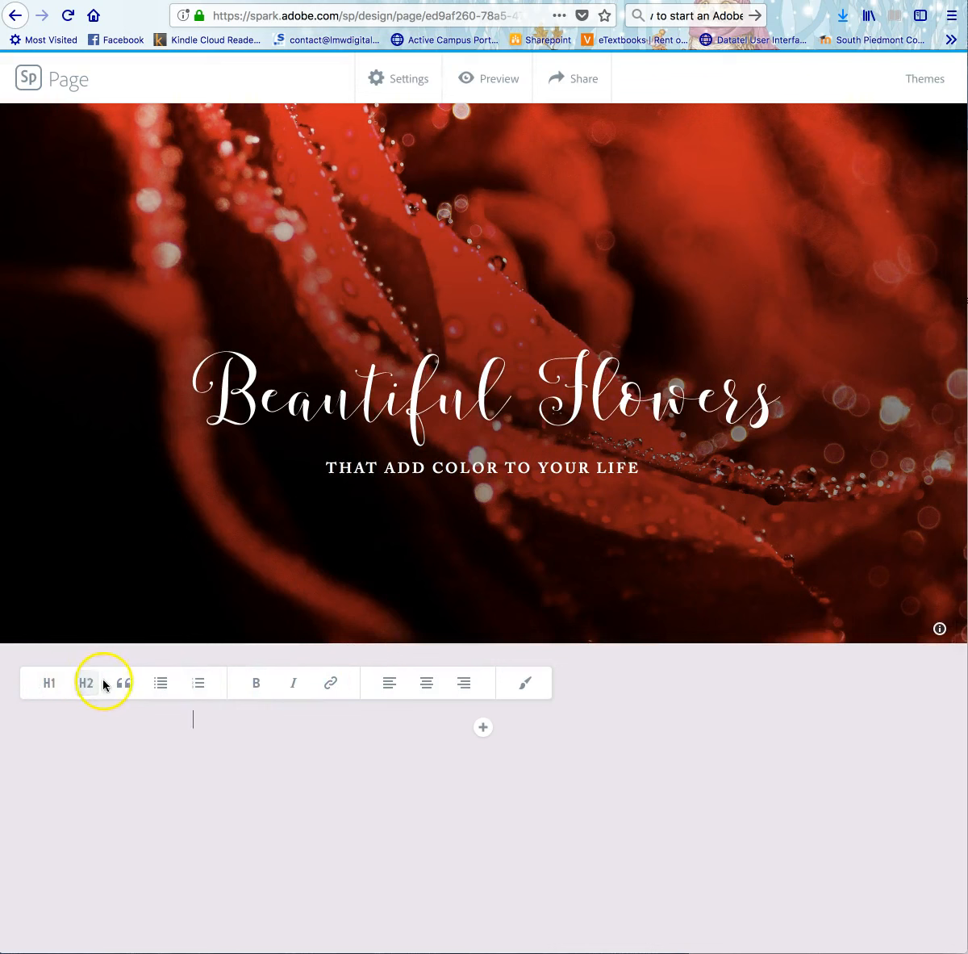
click(47, 683)
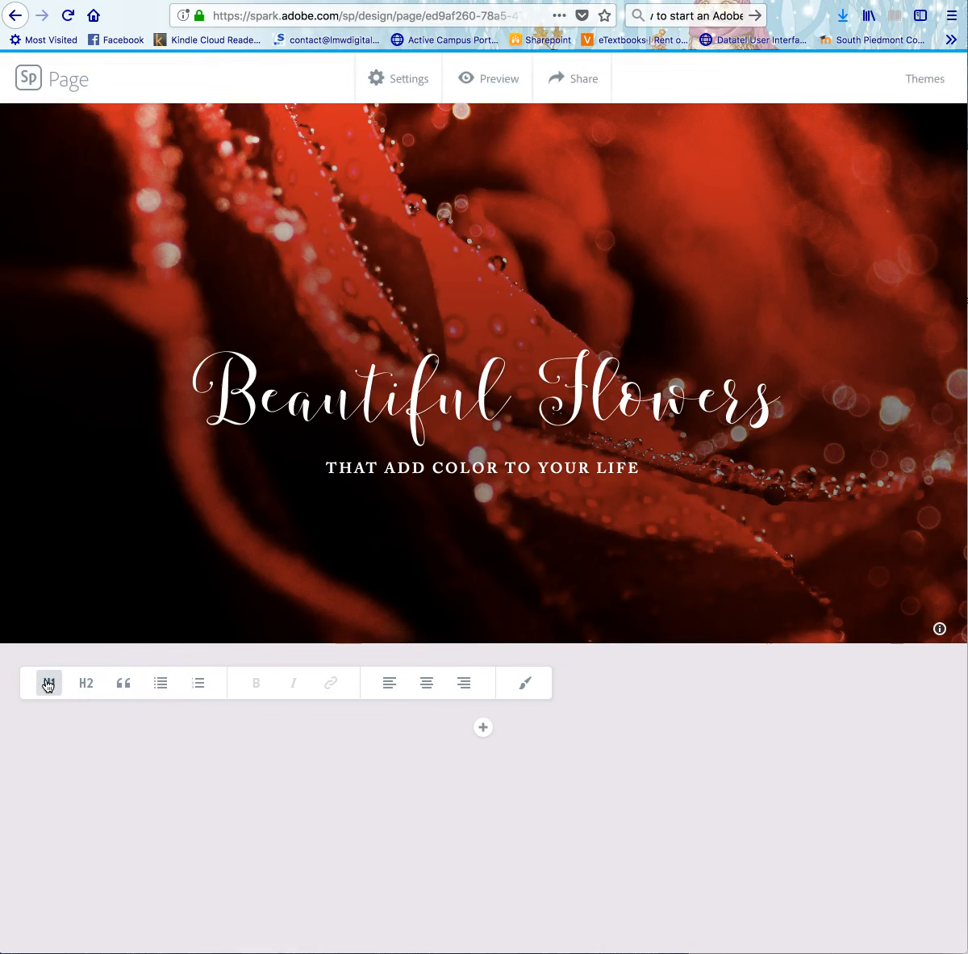
text(Pink Flowers)
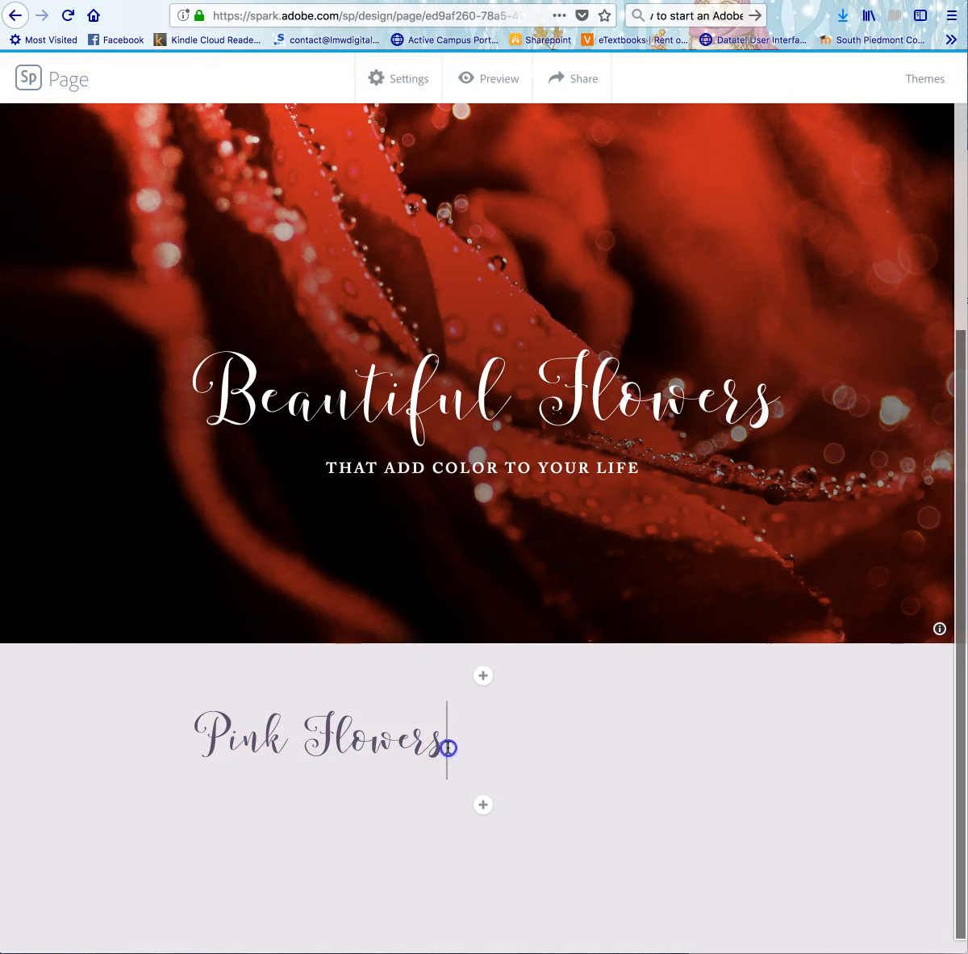
Step: Center the "Pink Flowers" heading
drag(449, 748, 177, 730)
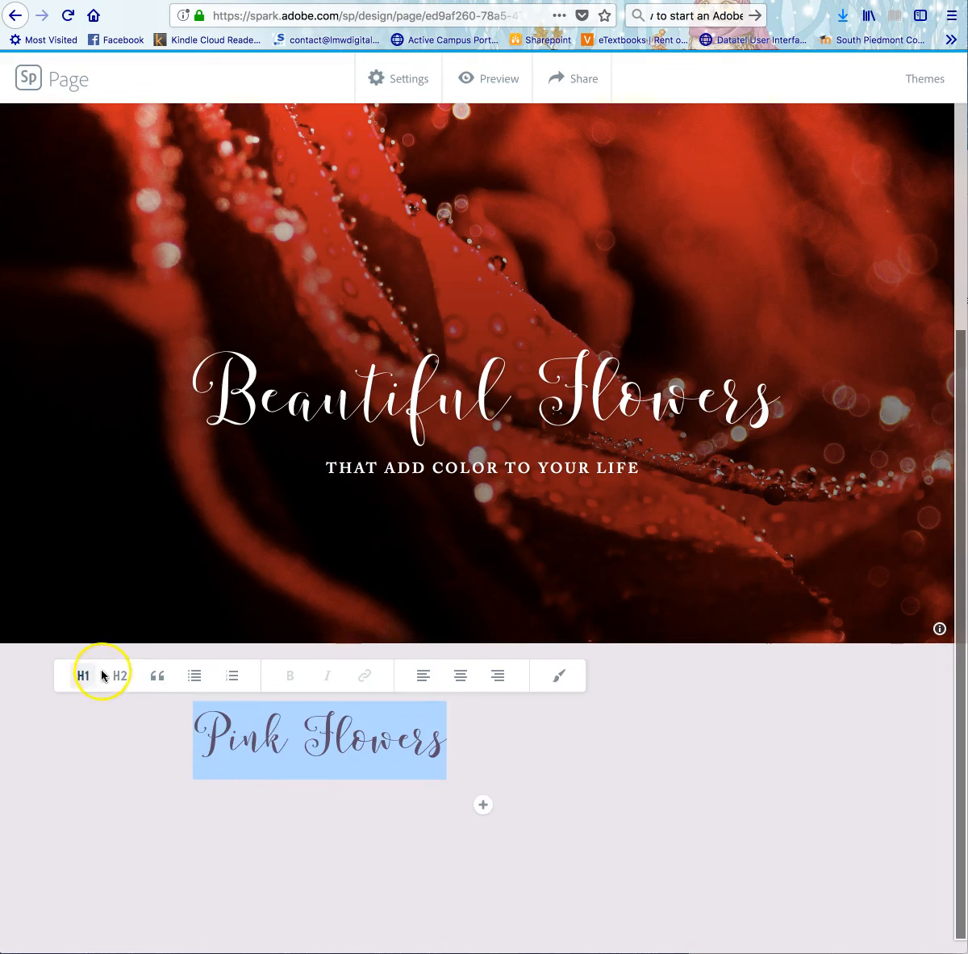
click(460, 675)
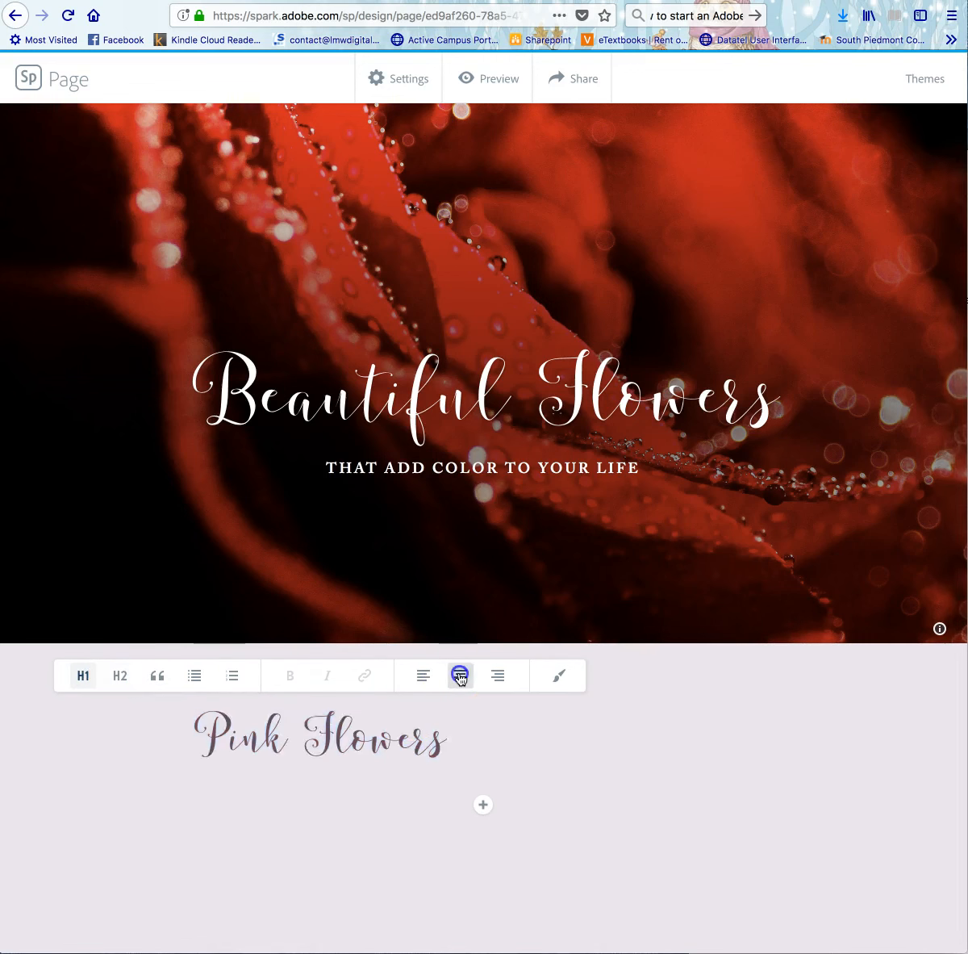
click(485, 806)
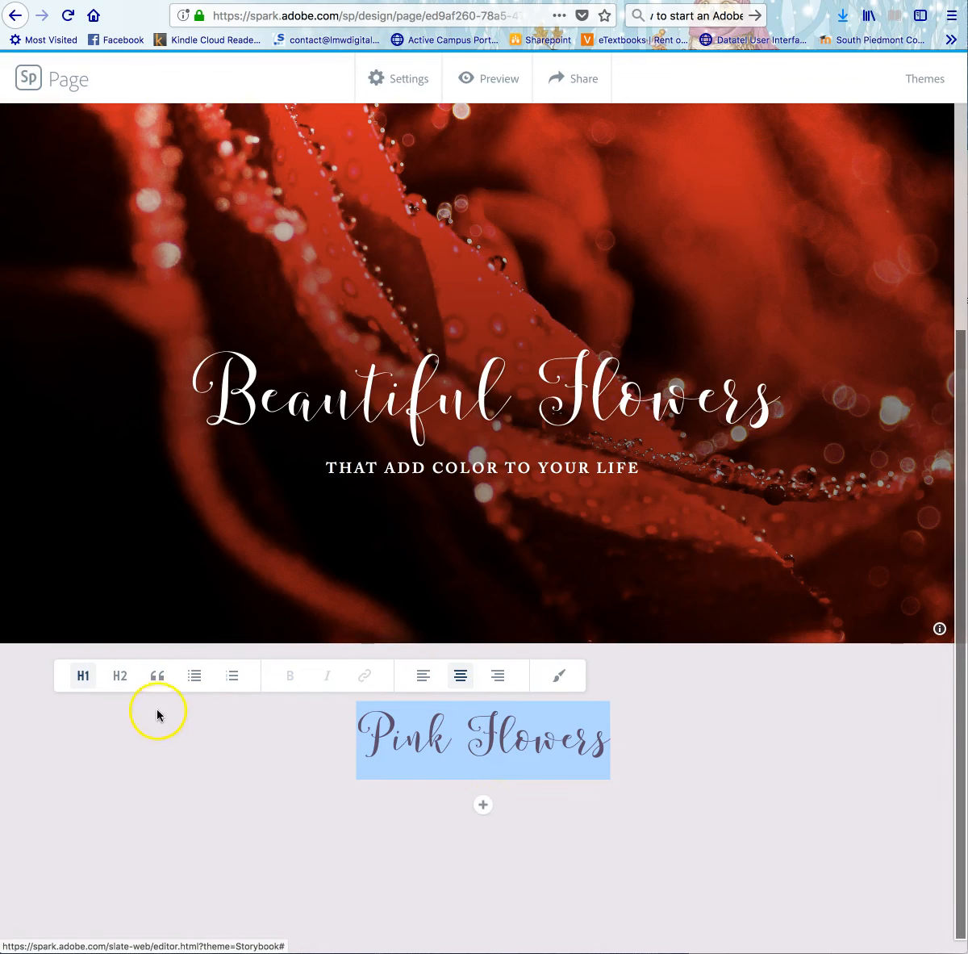
Step: Try the H2 and quote styles on the "Pink Flowers" heading, and restore its H1 style
click(121, 676)
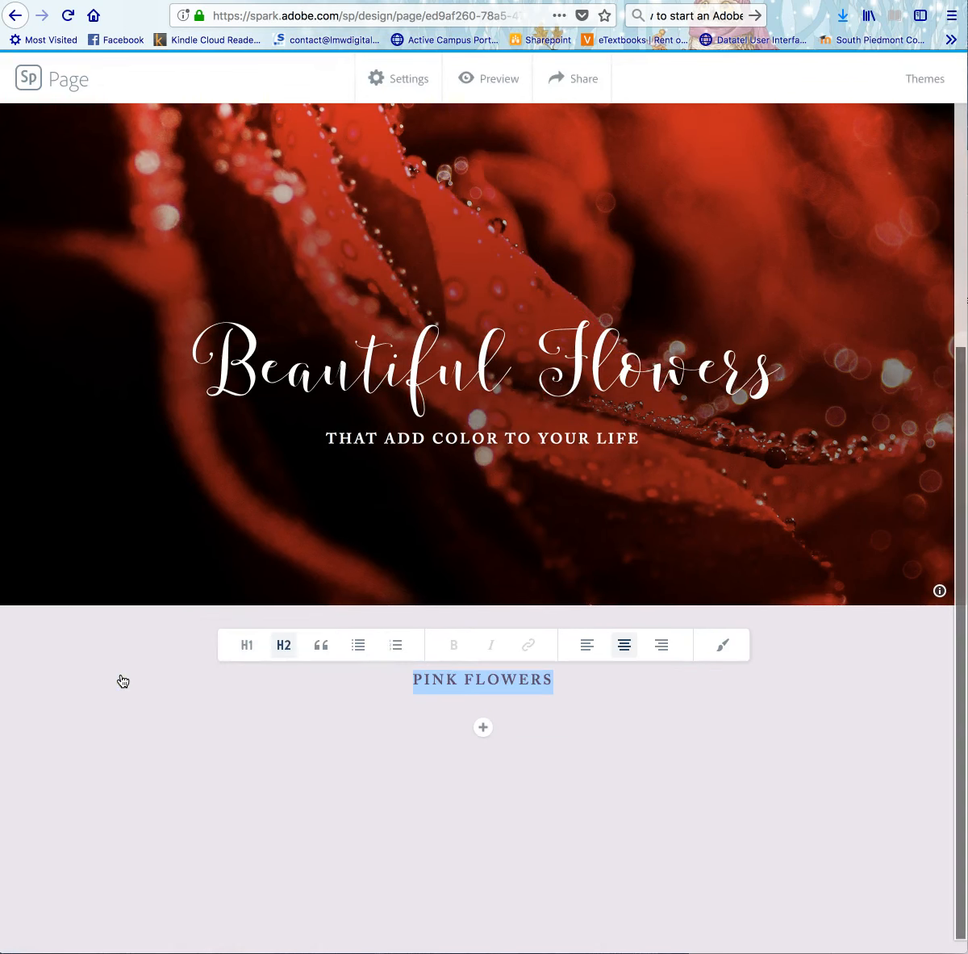
click(321, 645)
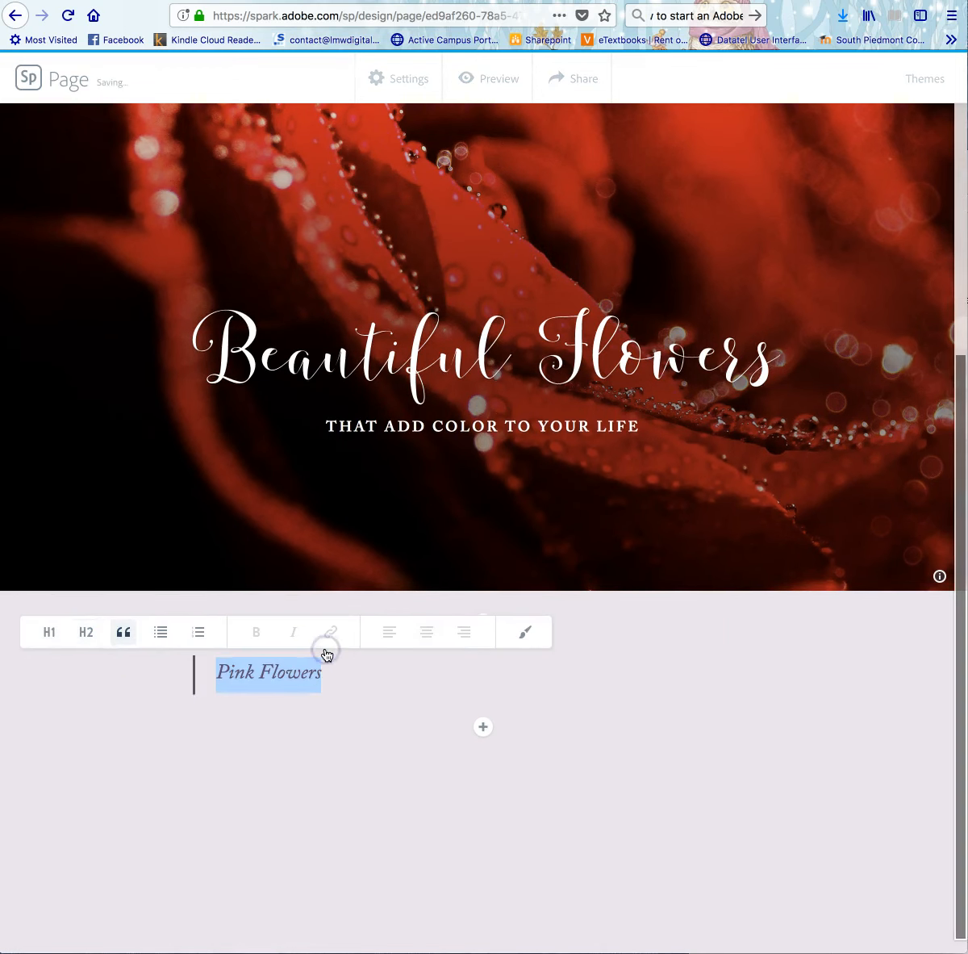
click(52, 634)
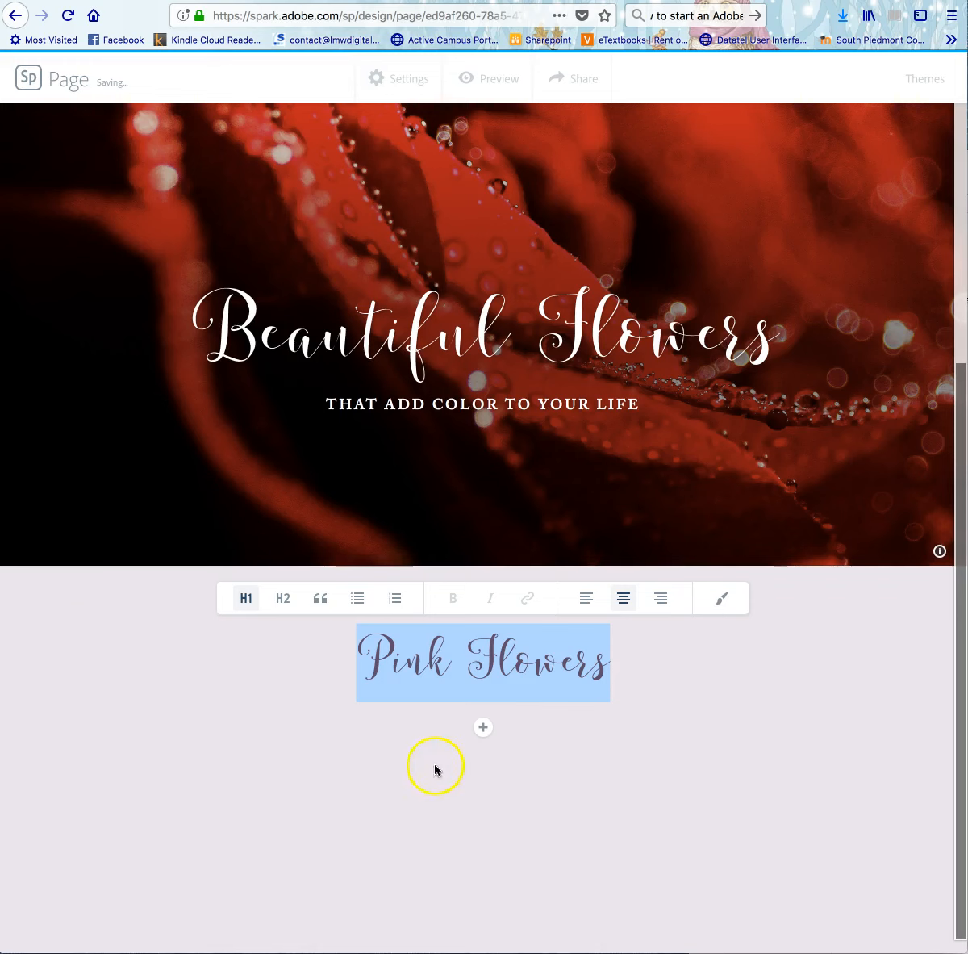
Step: Insert a photo grid below the "Pink Flowers" heading with the pale pink rose close-up and the pink rose in a glass vase
click(482, 727)
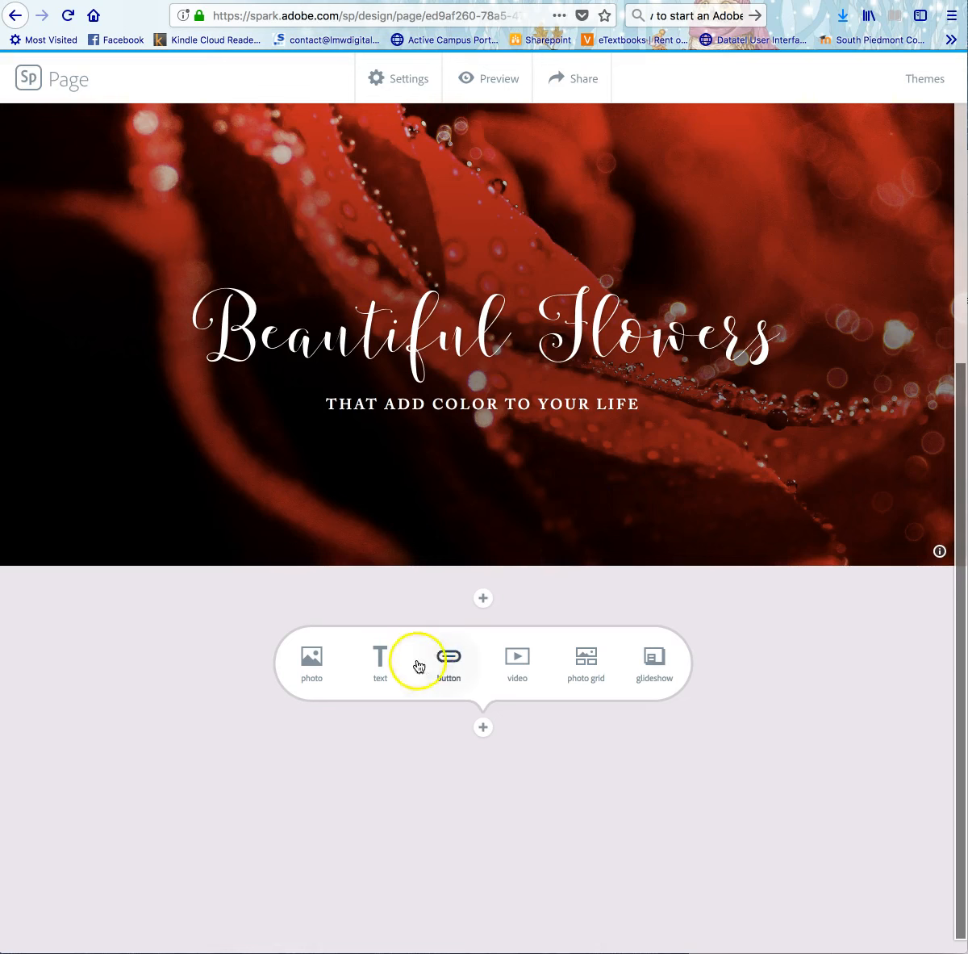
click(585, 660)
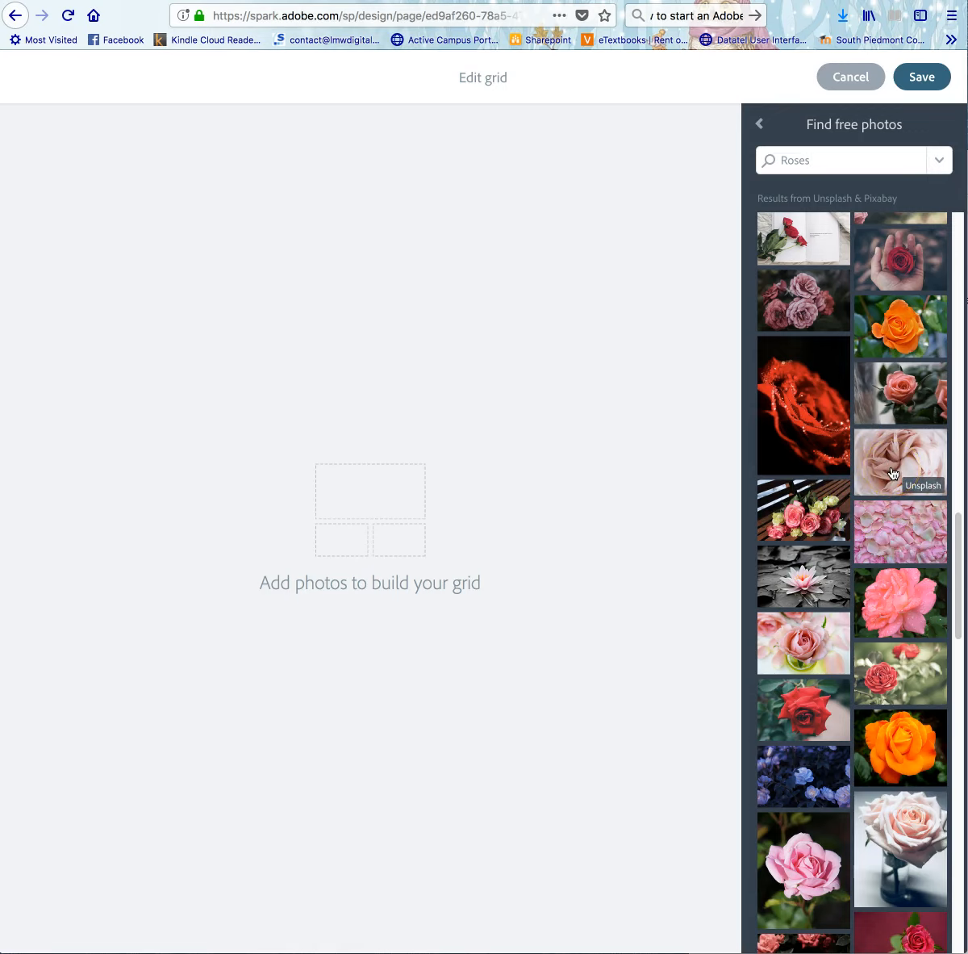
click(414, 481)
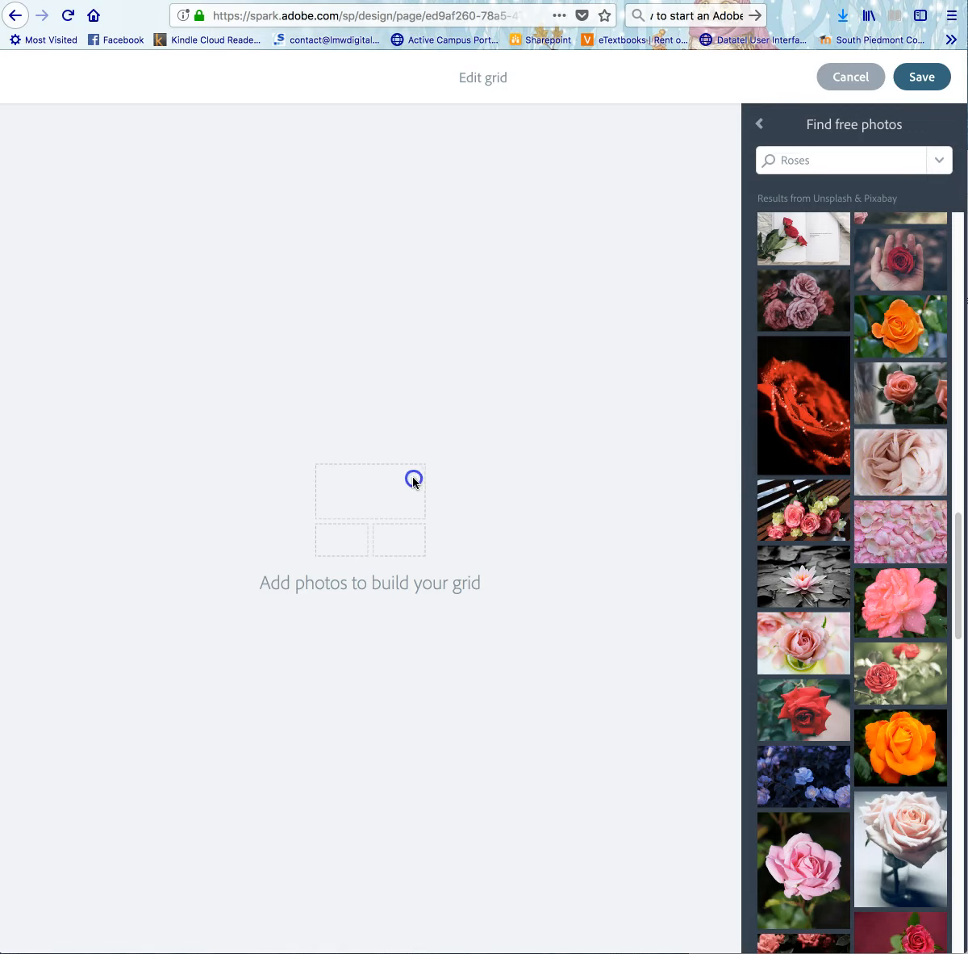
click(908, 468)
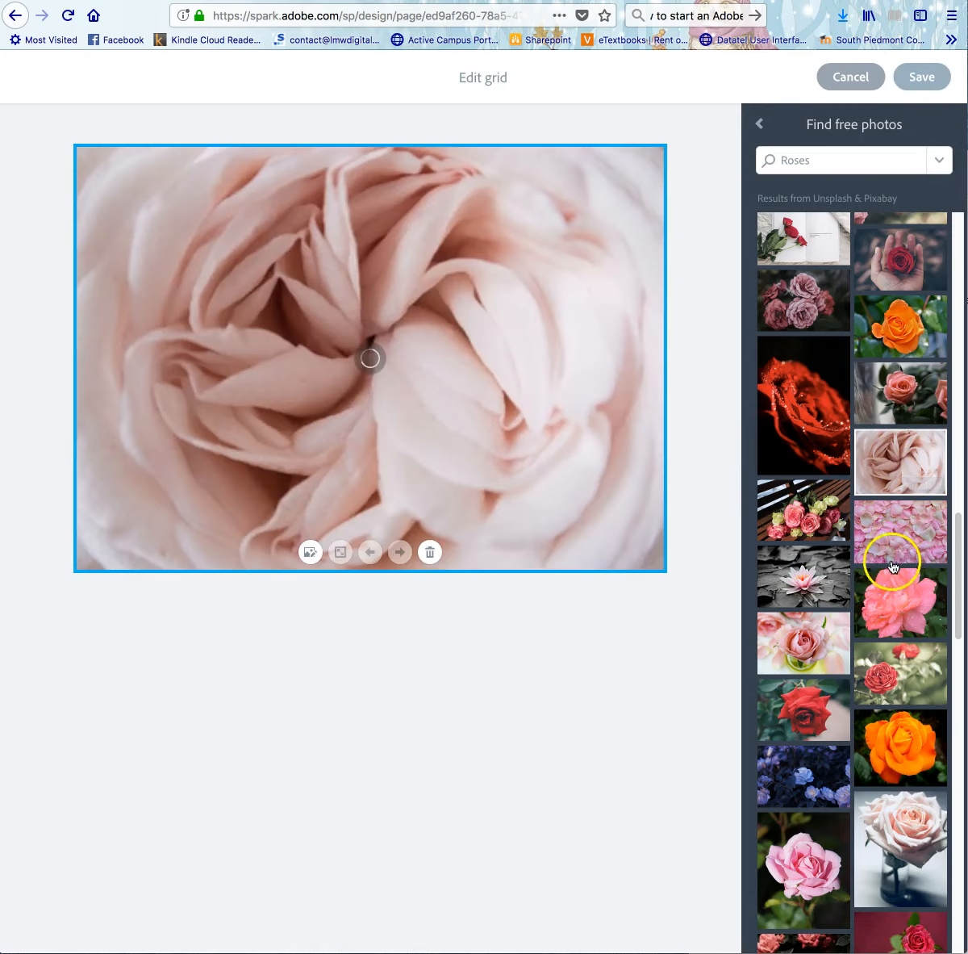
click(817, 648)
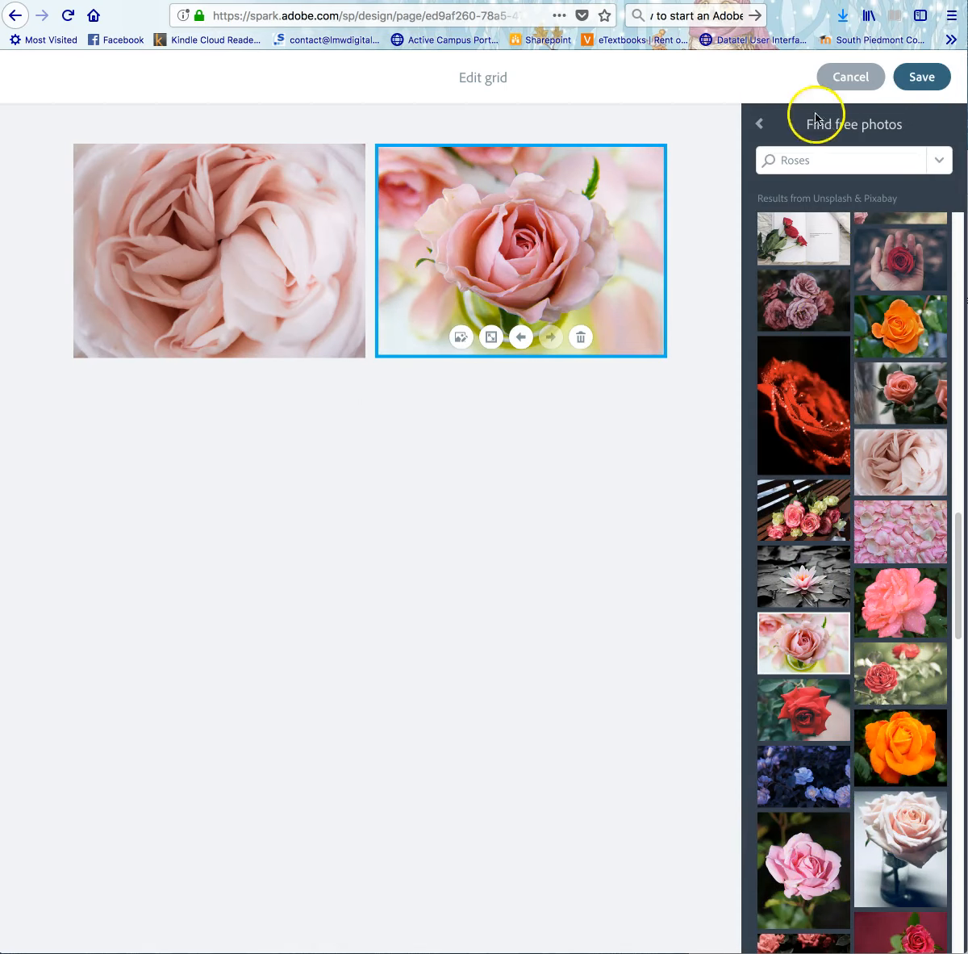
Step: Search the free photos for "Pink Flowers" and add the pink water lily and the pale blossoms on white to the grid
double_click(798, 160)
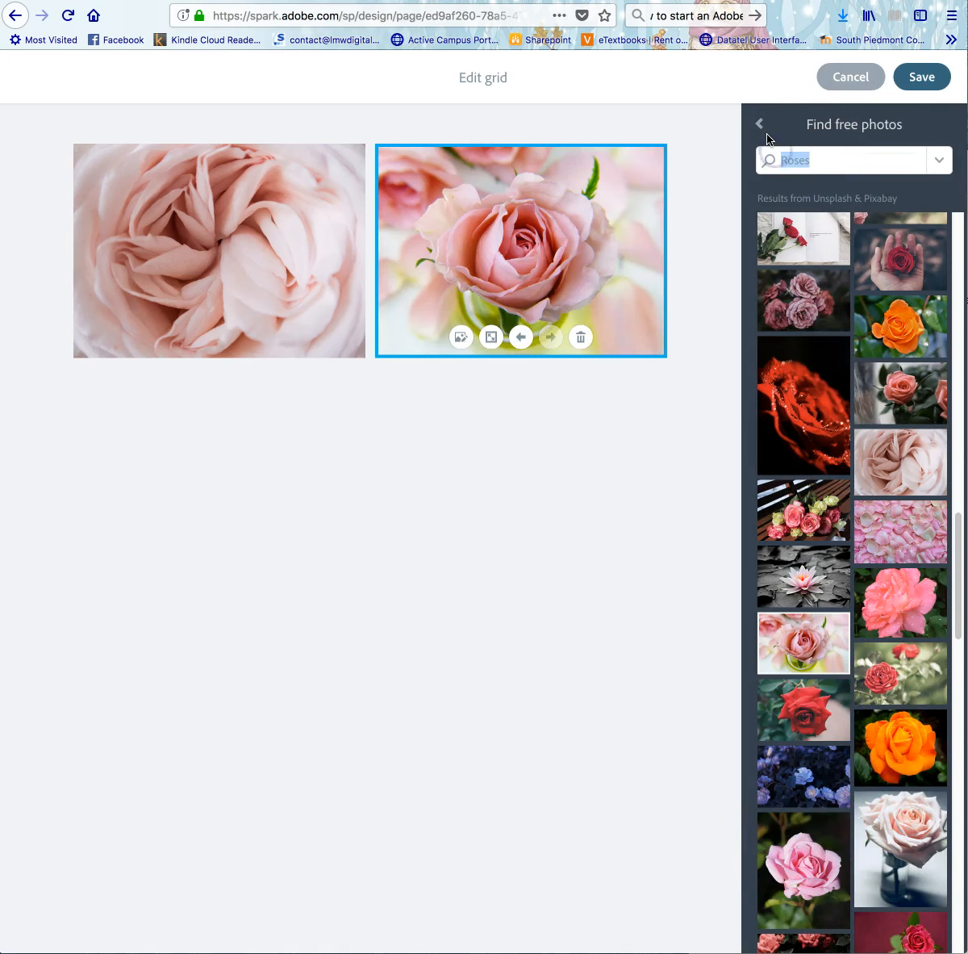
text(Pink Flo)
text(wers)
key(Return)
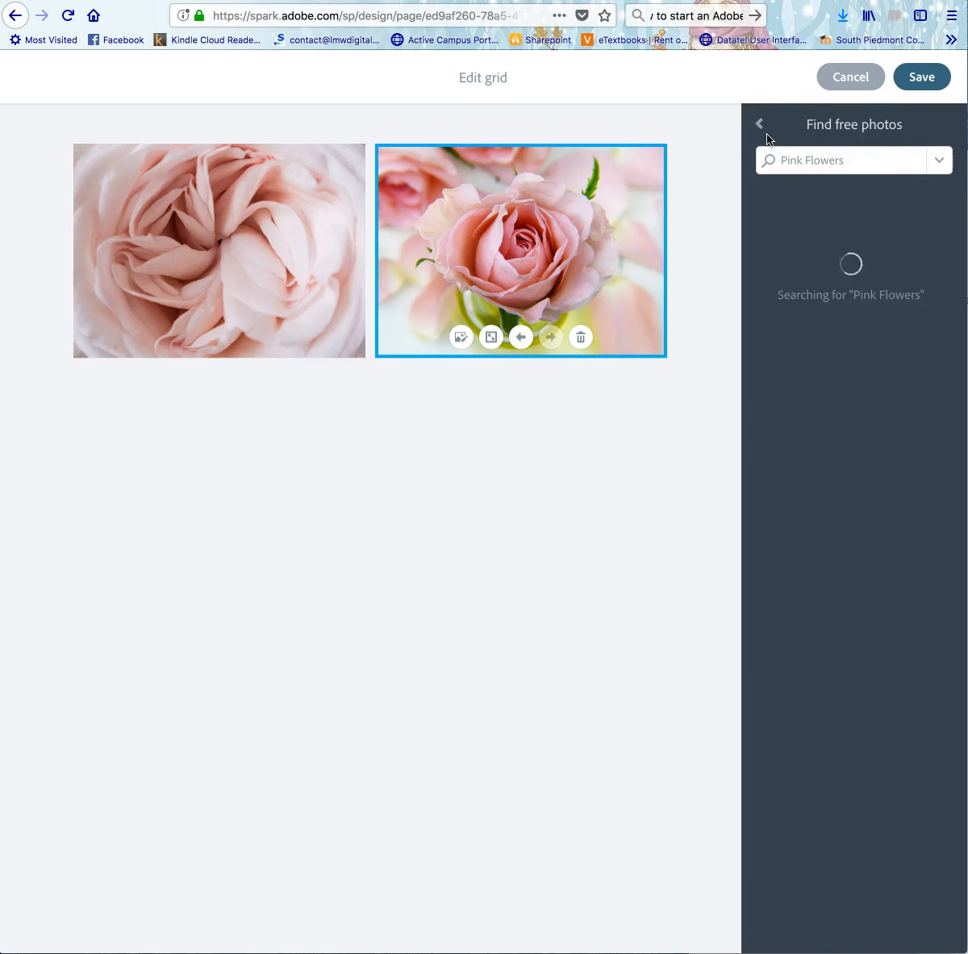
scroll(868, 710, down, 10)
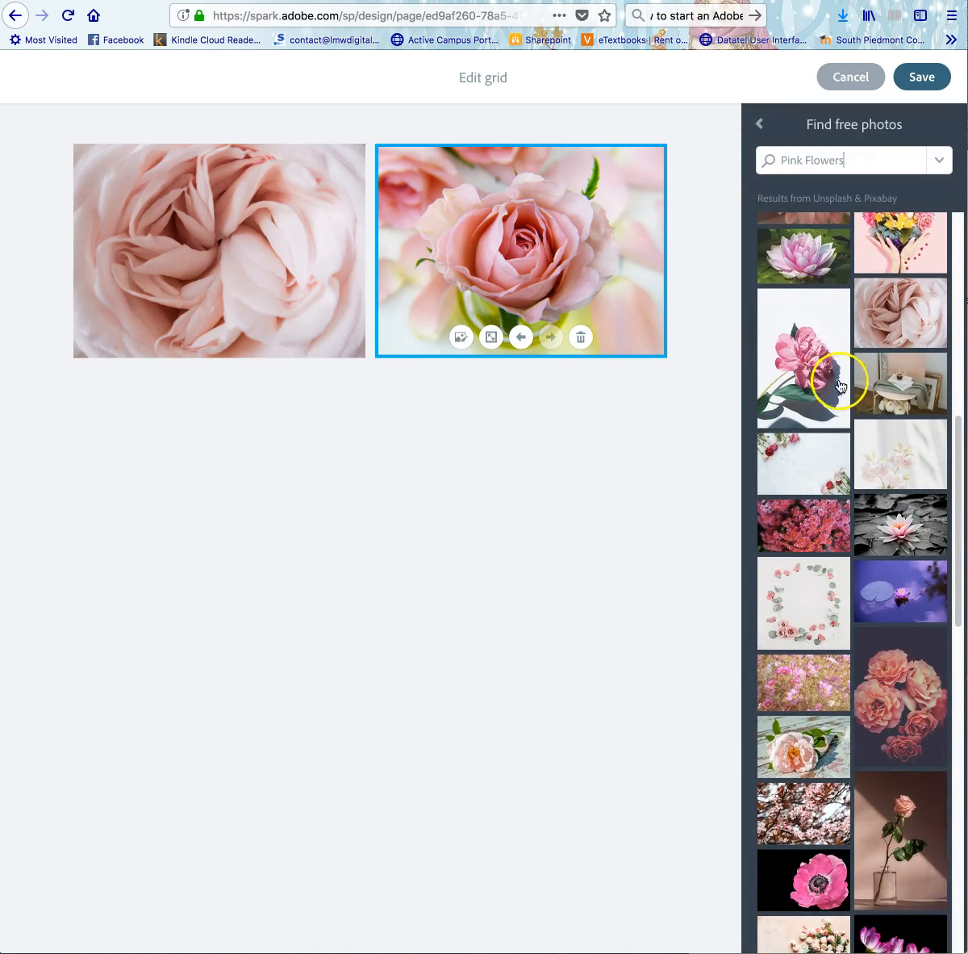
click(815, 242)
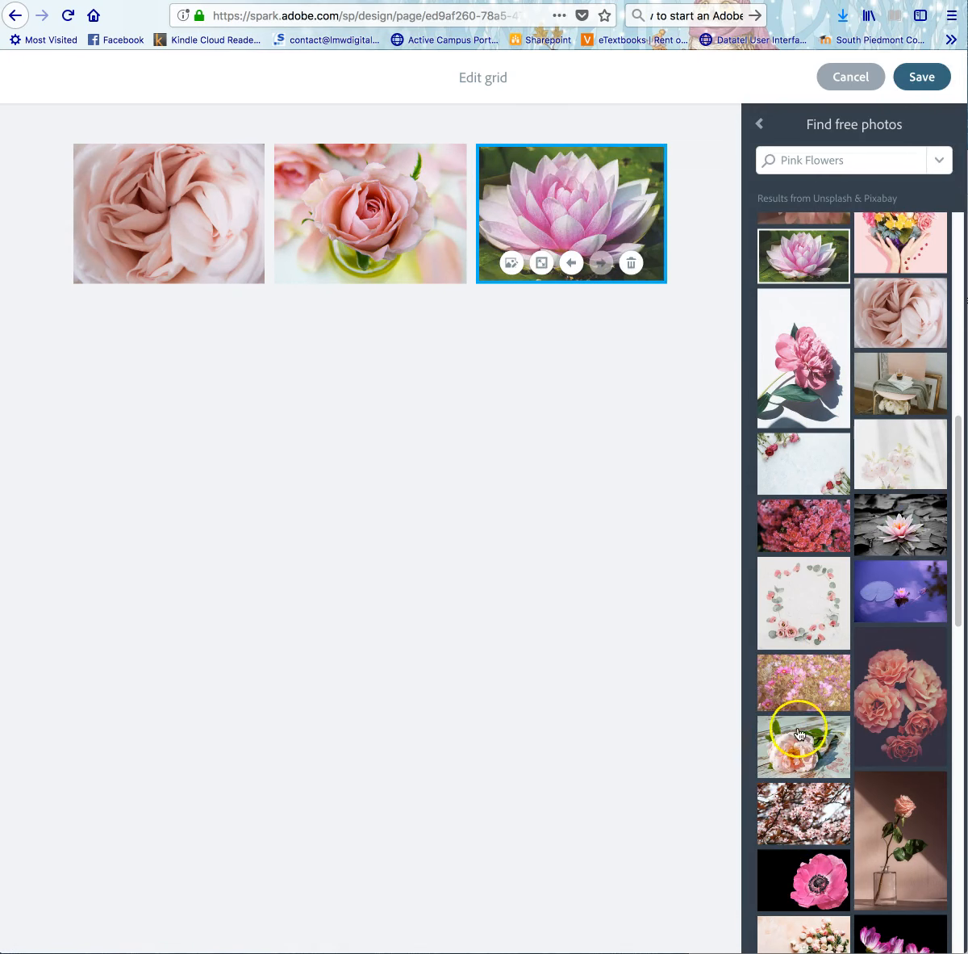
click(878, 463)
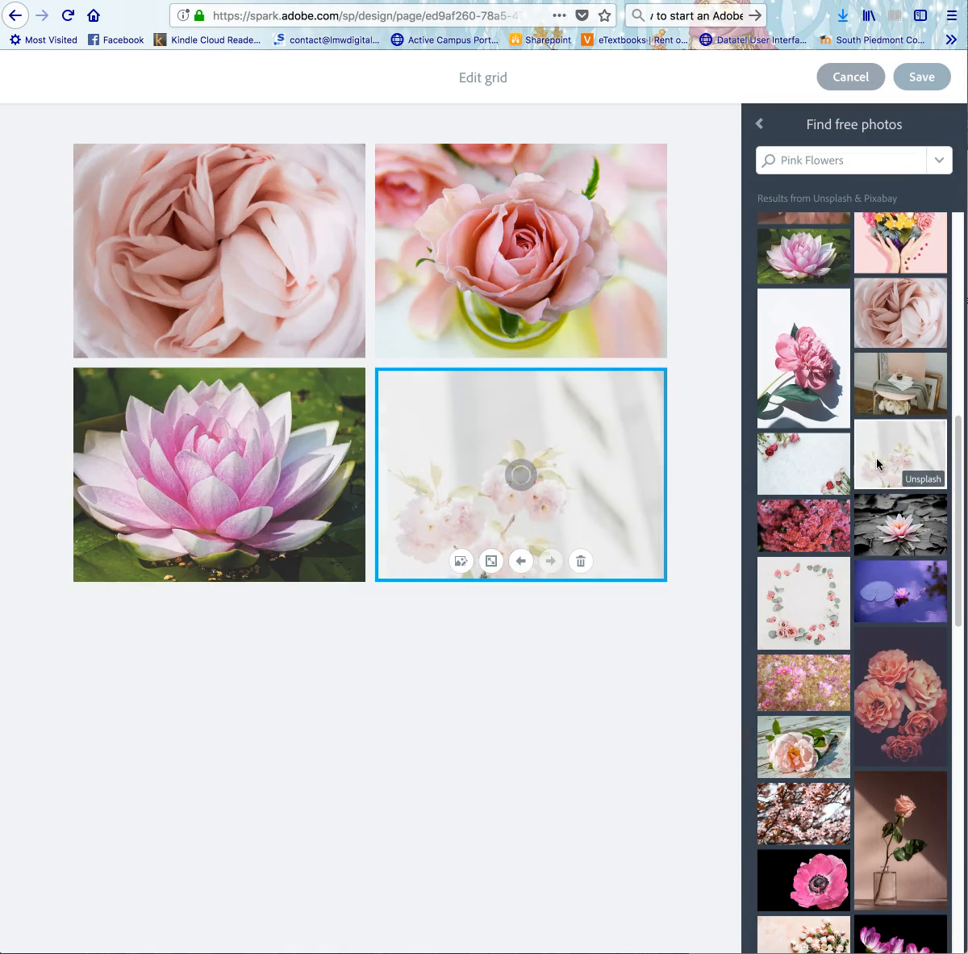
Step: Add the dewy dusky-pink roses and the purple flower spikes on green to the photo grid, and save it
scroll(861, 575, down, 5)
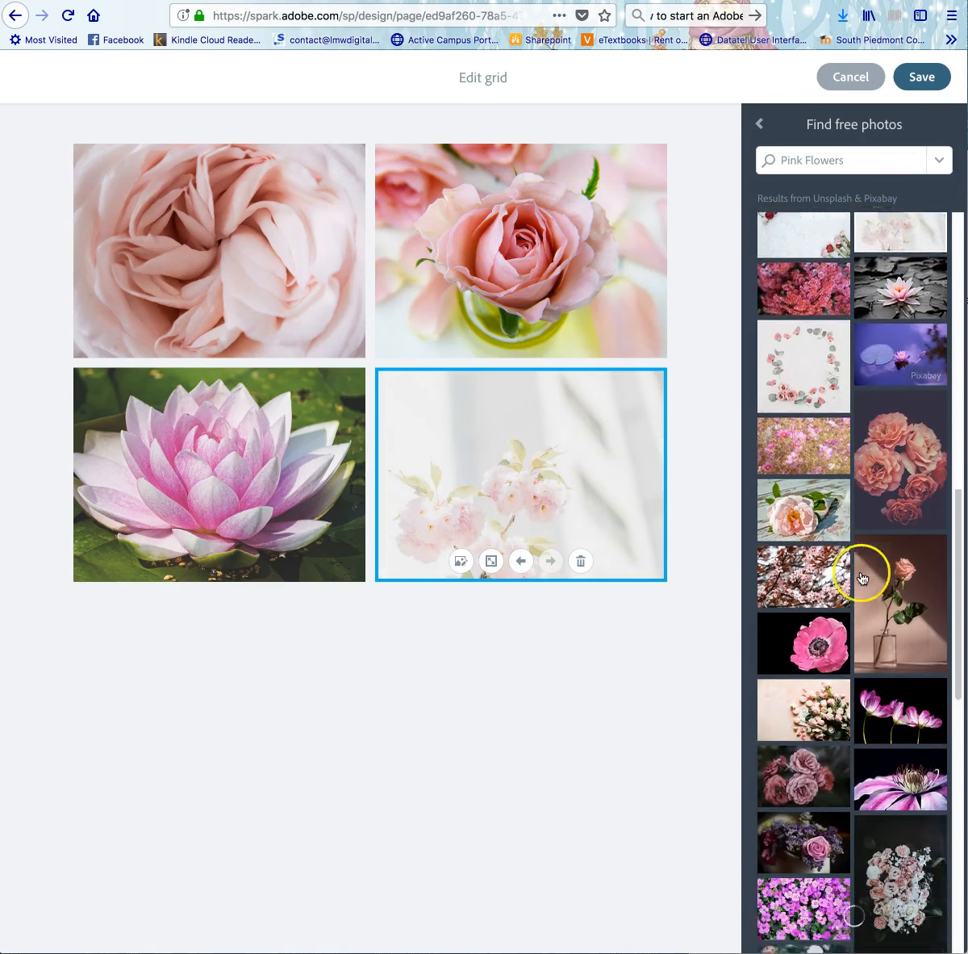
scroll(860, 574, down, 5)
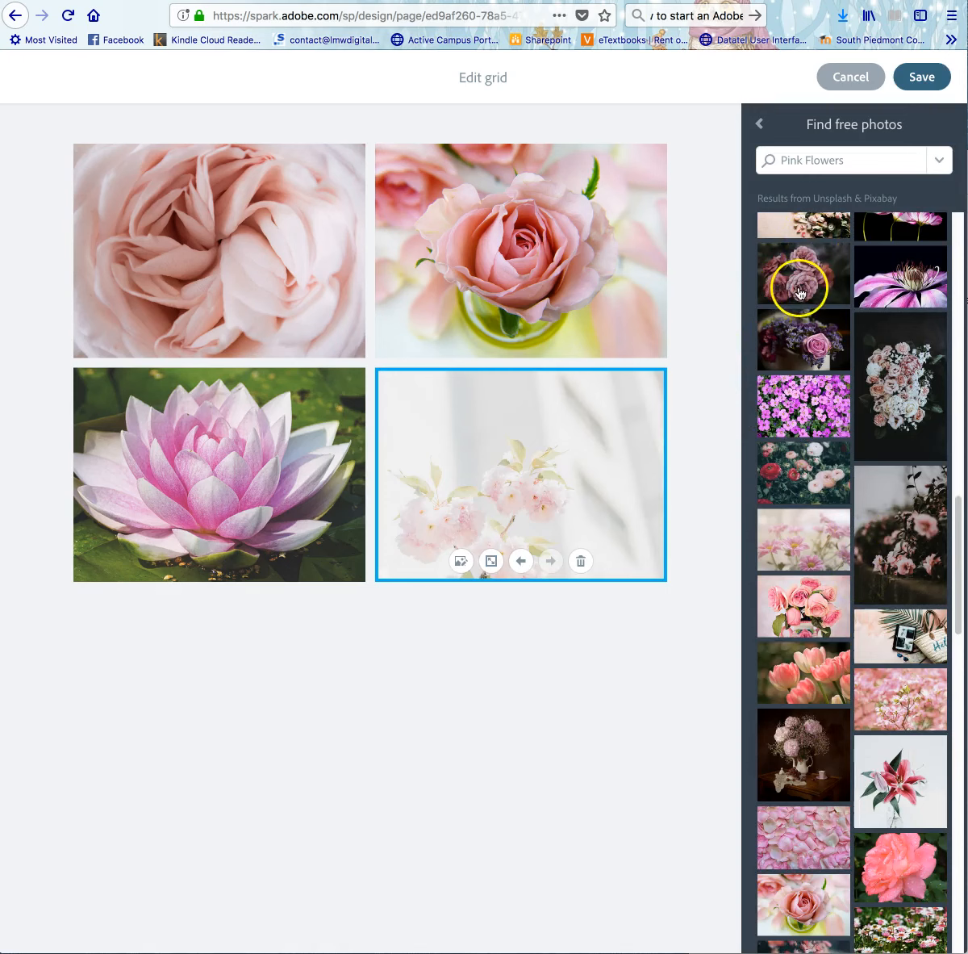
click(800, 292)
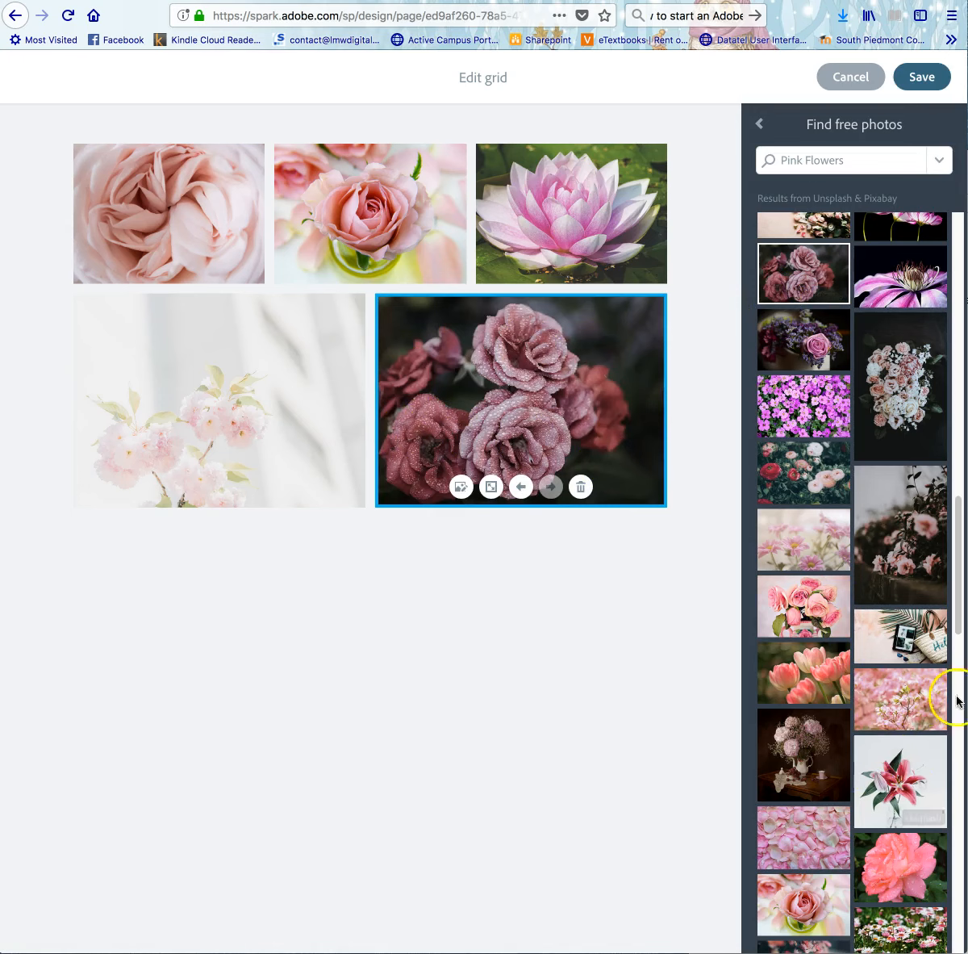
scroll(903, 767, down, 3)
scroll(917, 776, down, 5)
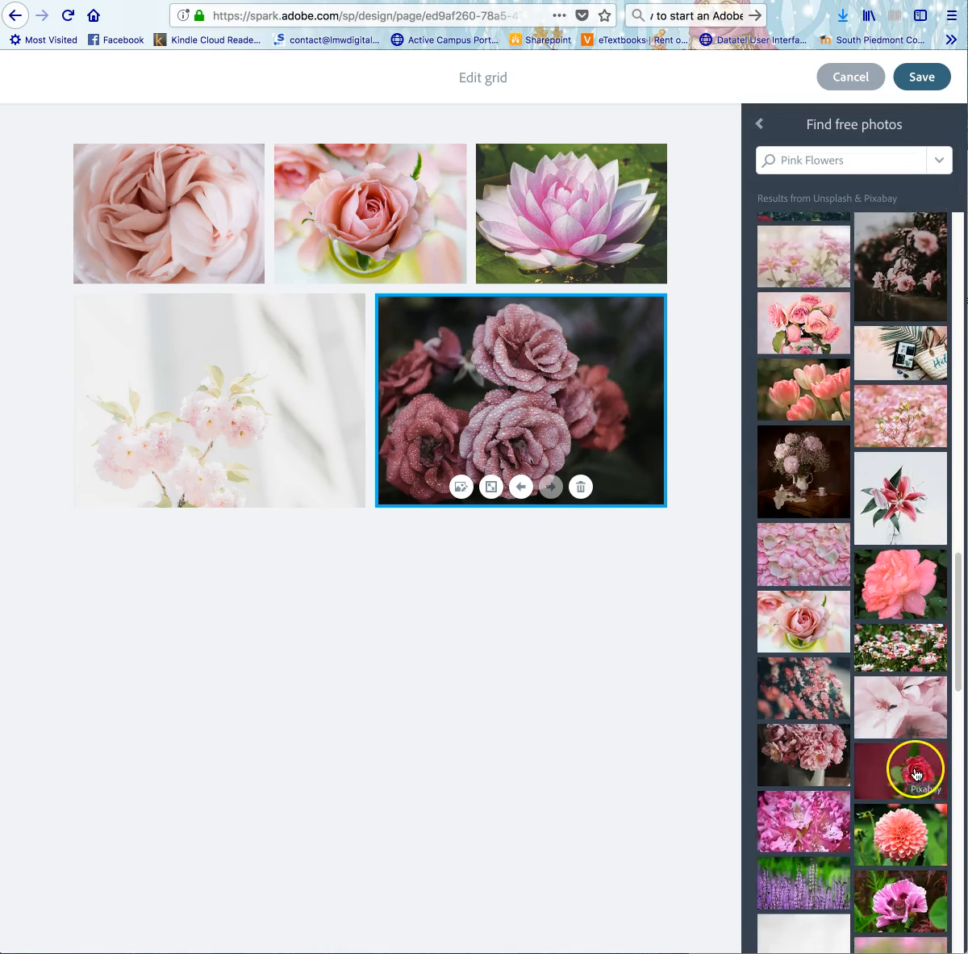
scroll(913, 768, down, 2)
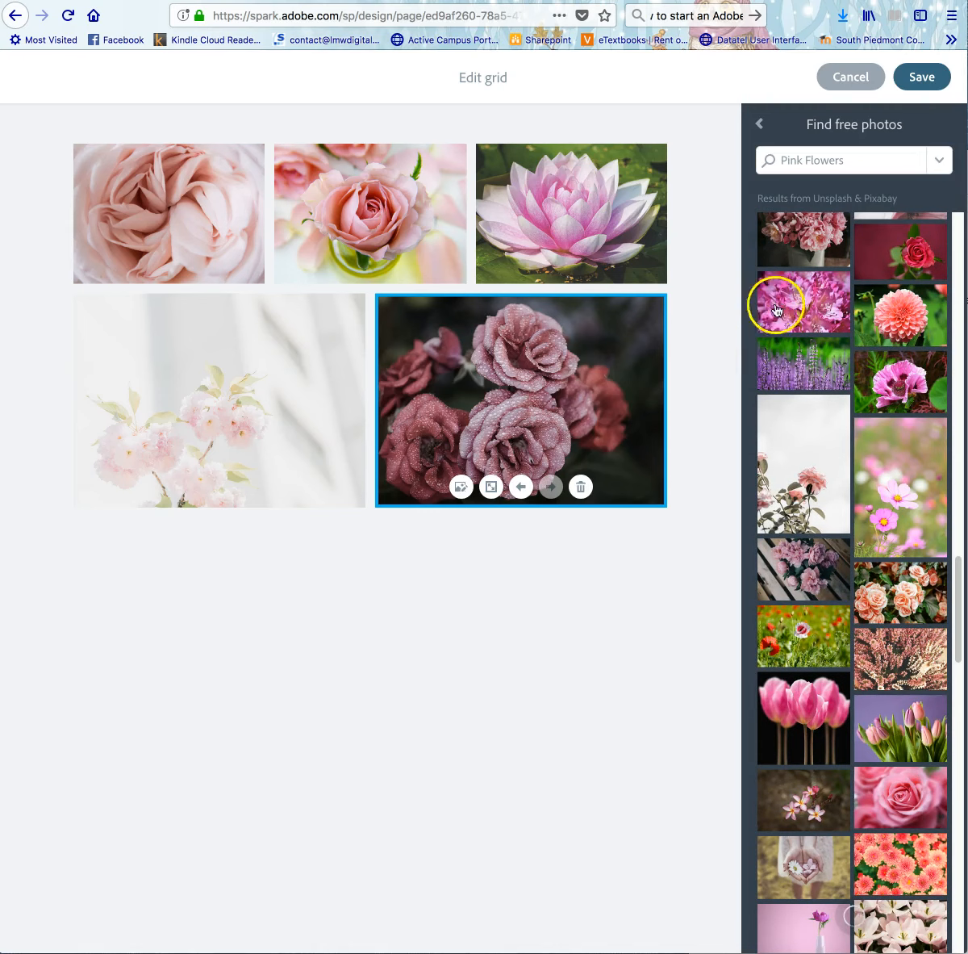
click(790, 362)
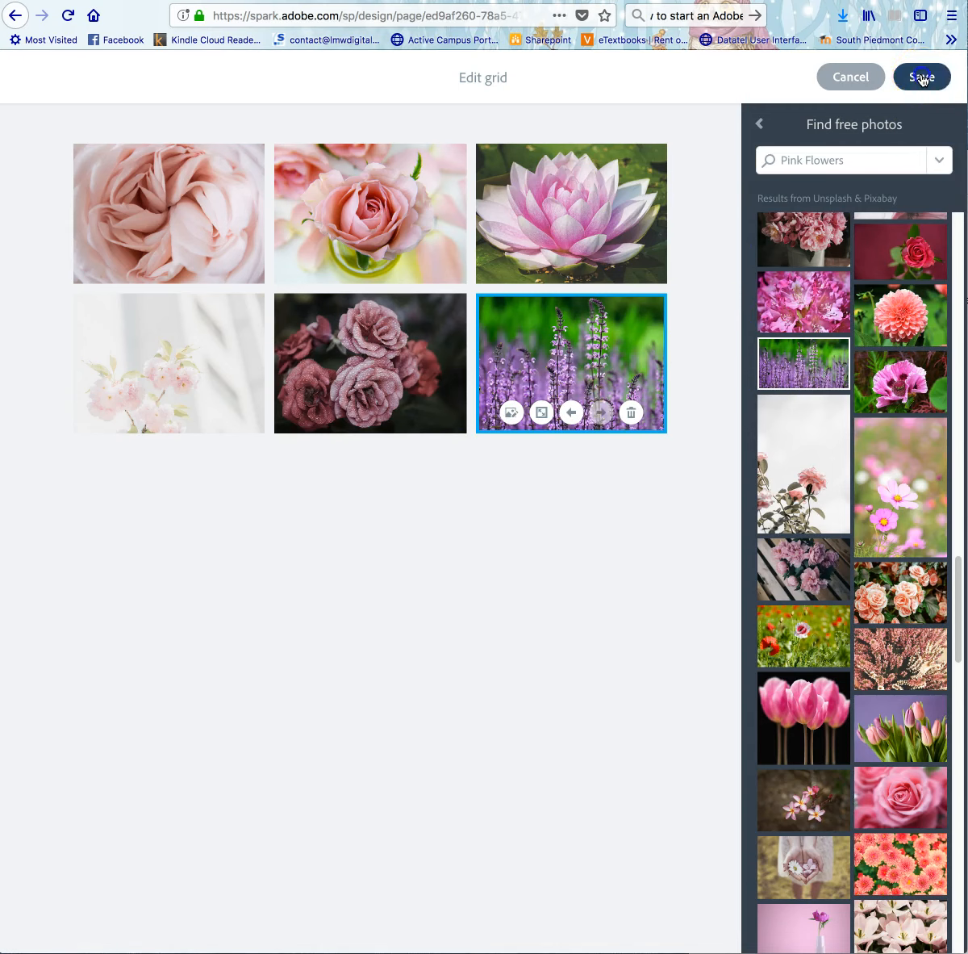
click(922, 79)
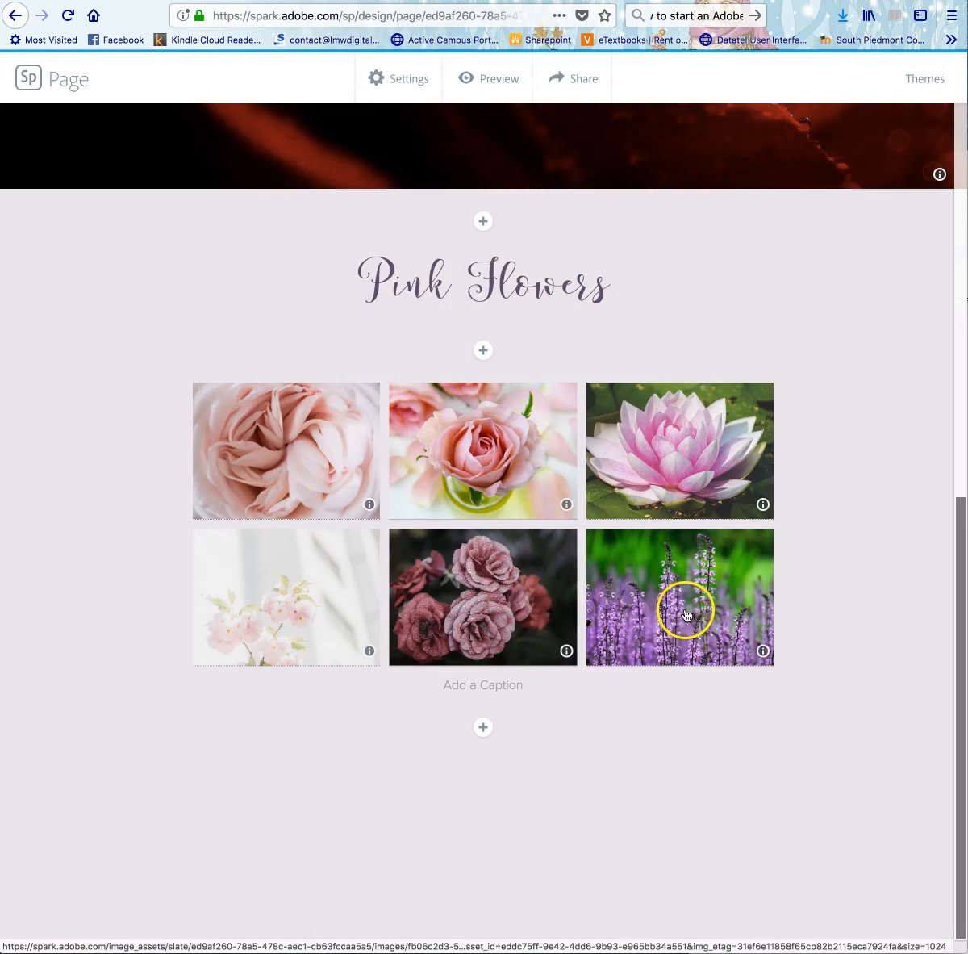
Step: Add a text section below the photo grid with the centered H1 heading "Blue Flowers"
click(484, 728)
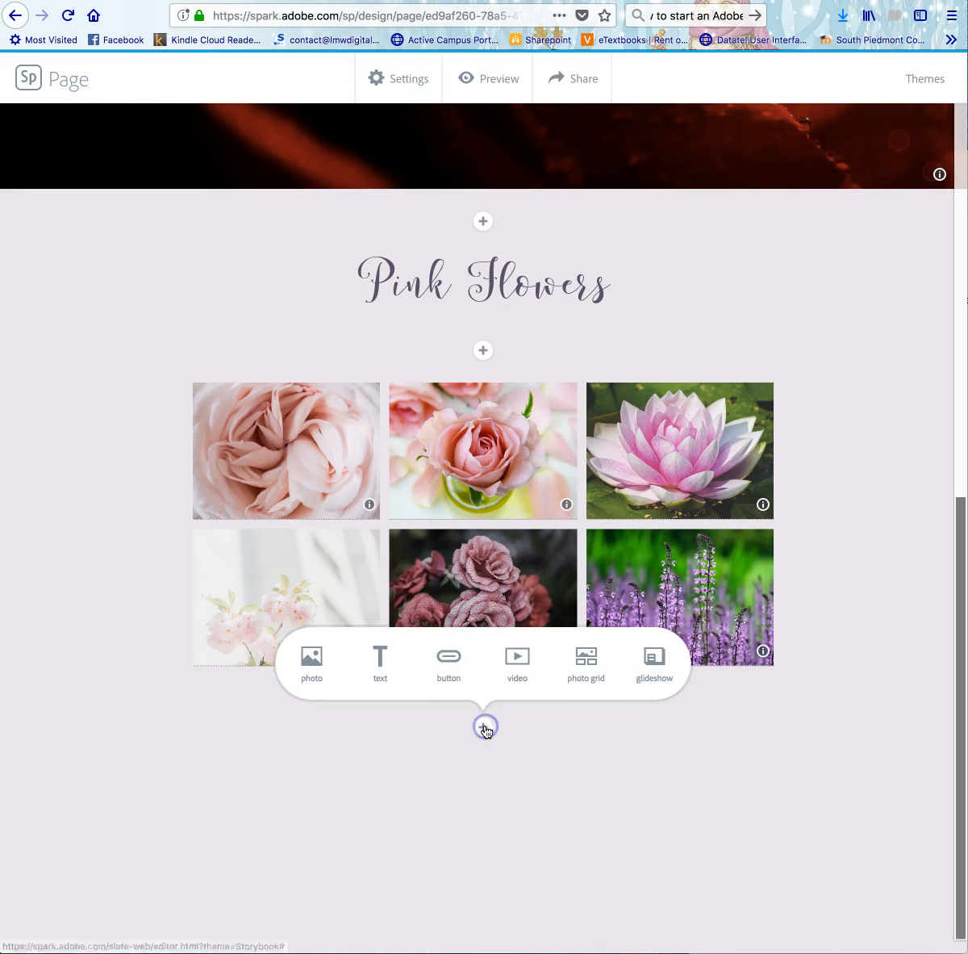
click(384, 663)
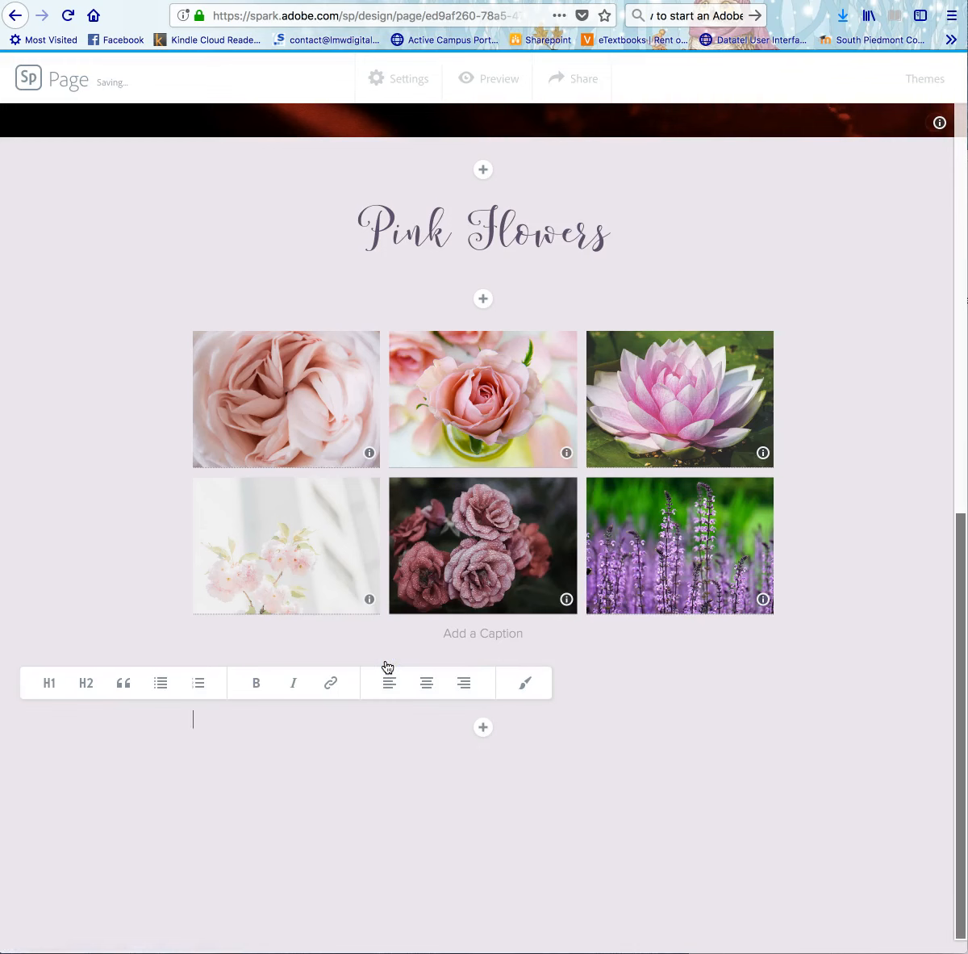
text(B)
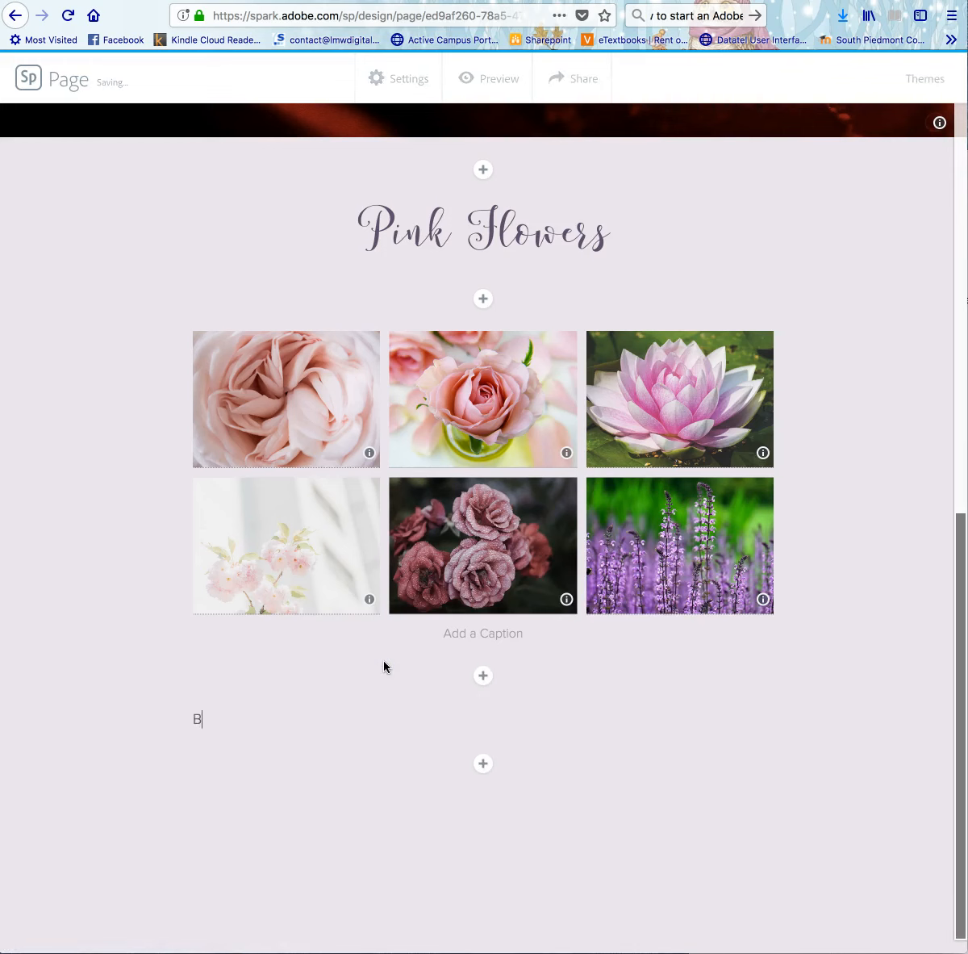
text(lue Flowers)
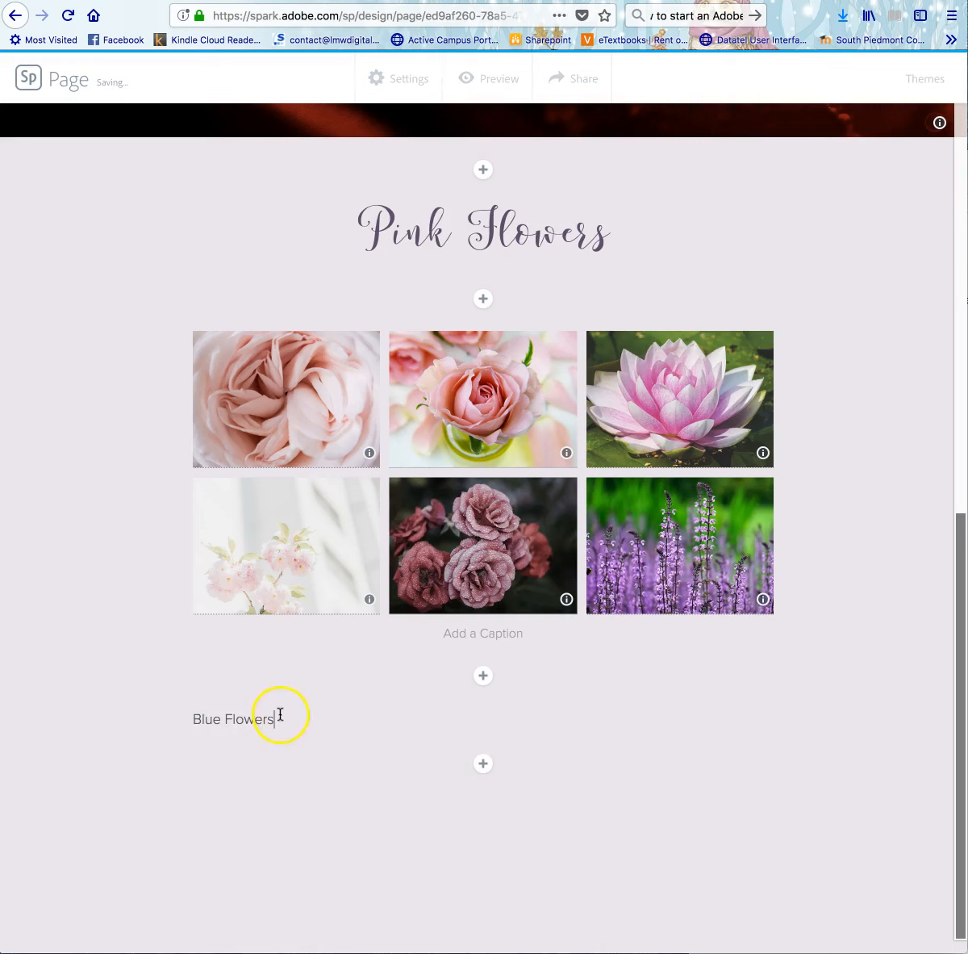
drag(278, 722, 197, 716)
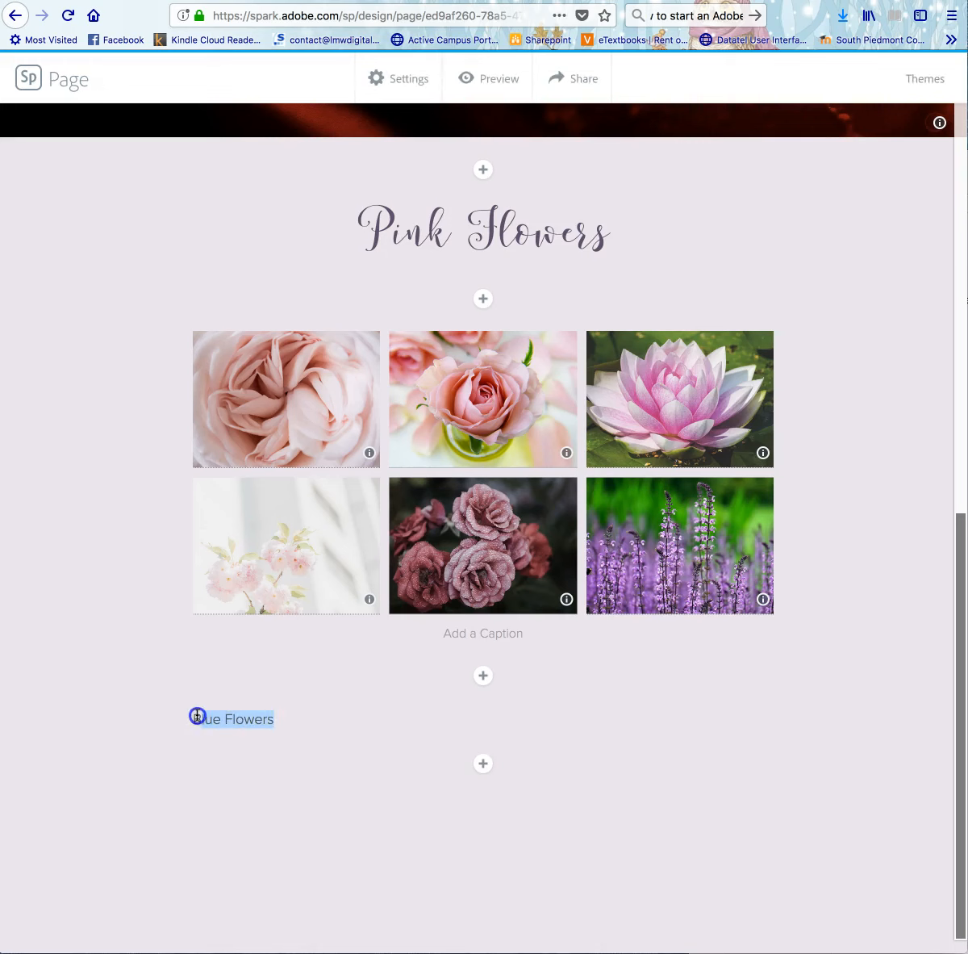
click(47, 685)
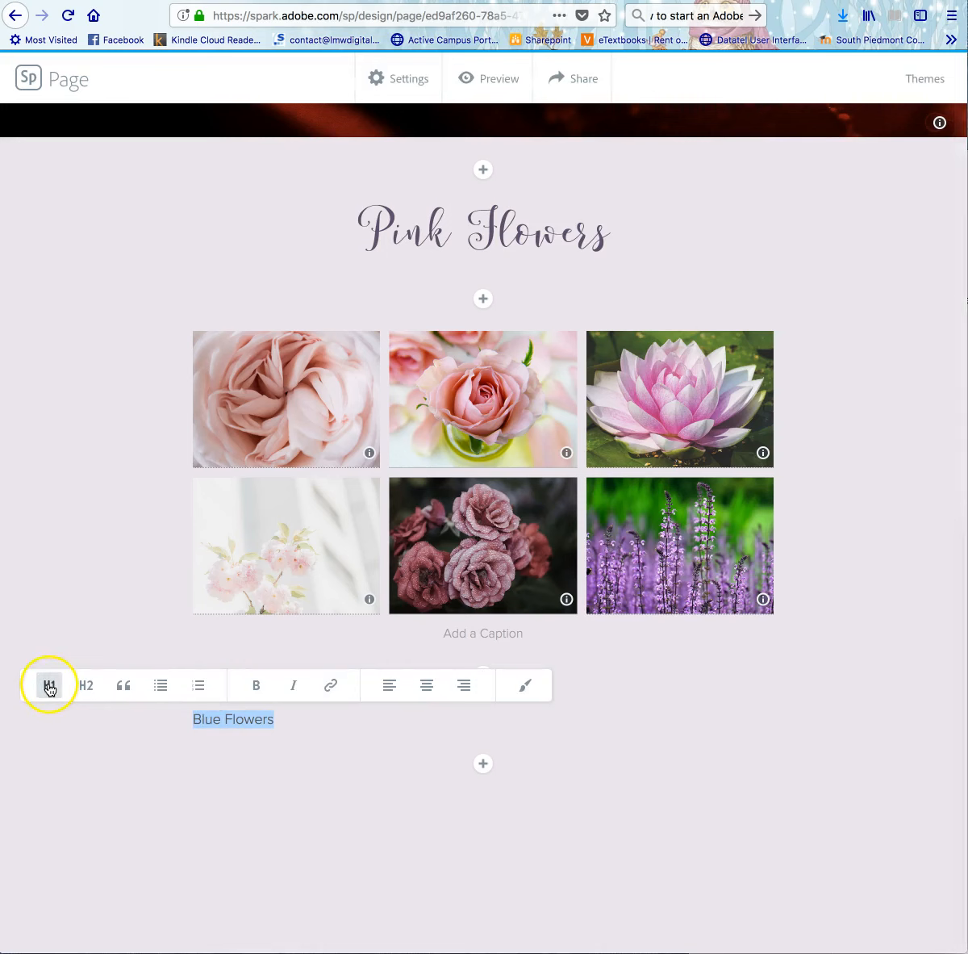
click(465, 599)
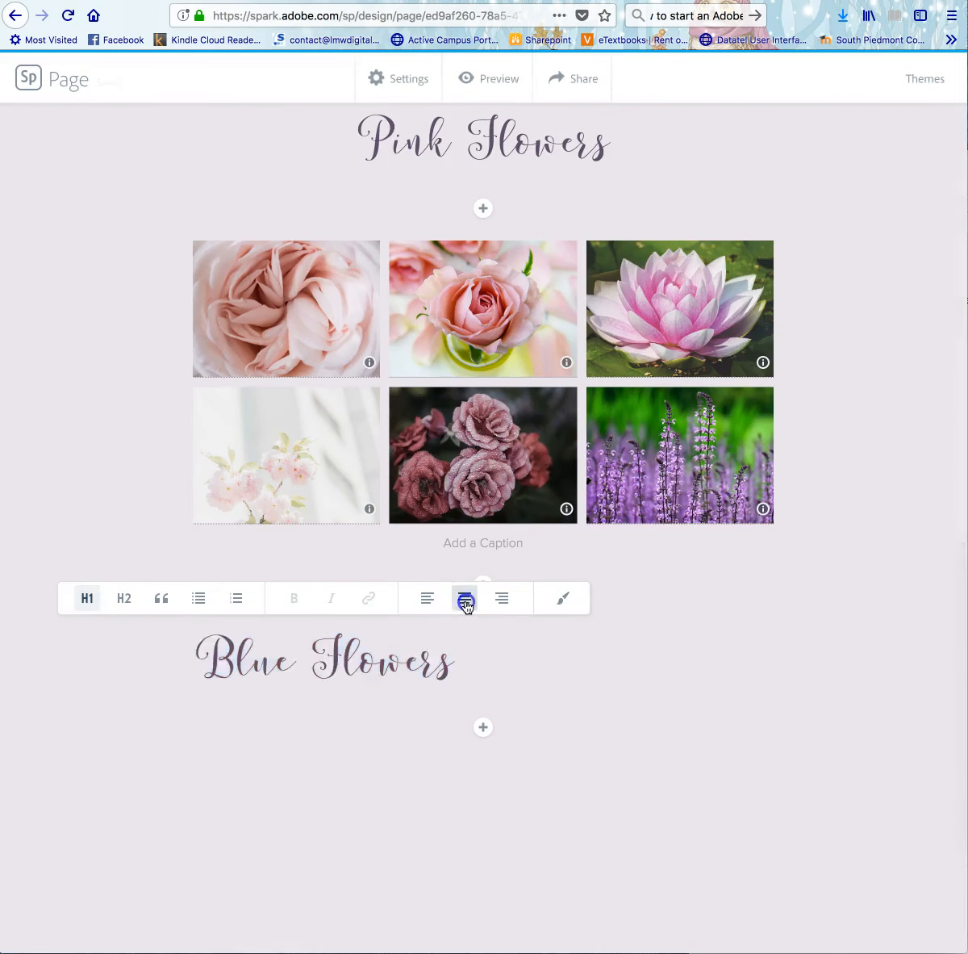
Step: Search the free photos for "Blue Flowers" and insert the purple flowers on black as a photo below the "Blue Flowers" heading
click(481, 728)
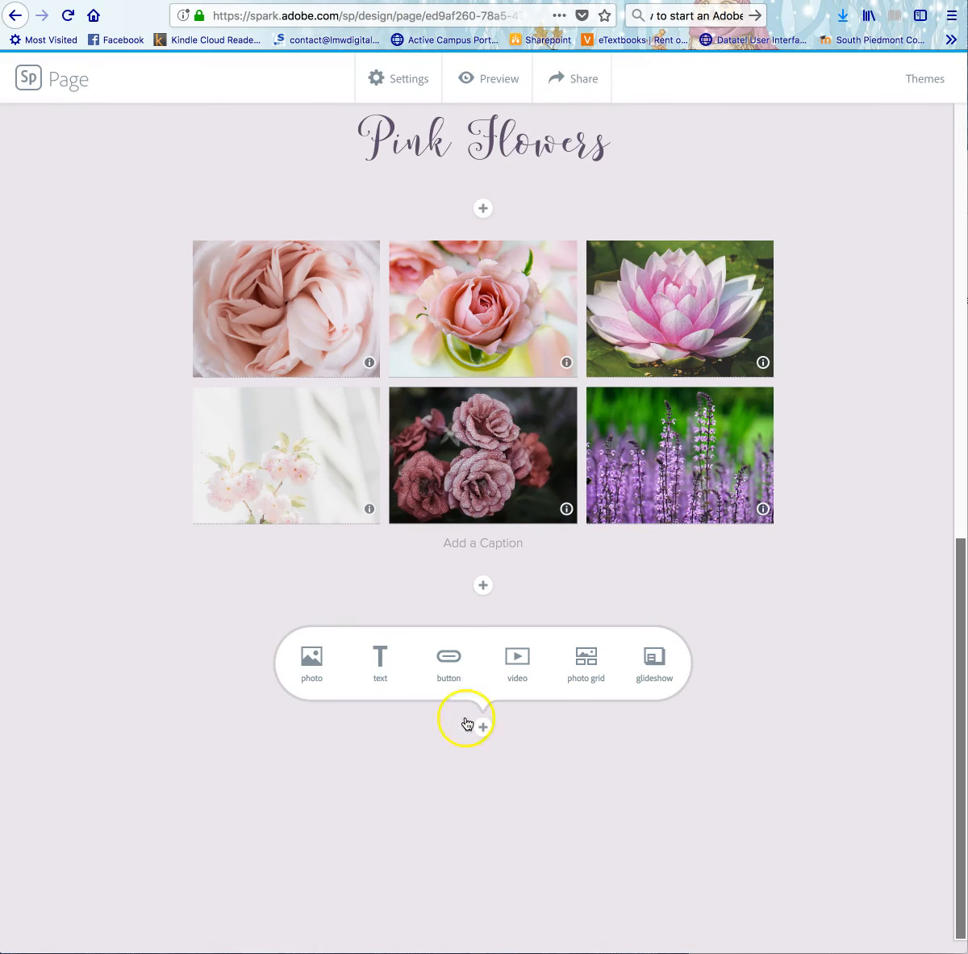
click(314, 664)
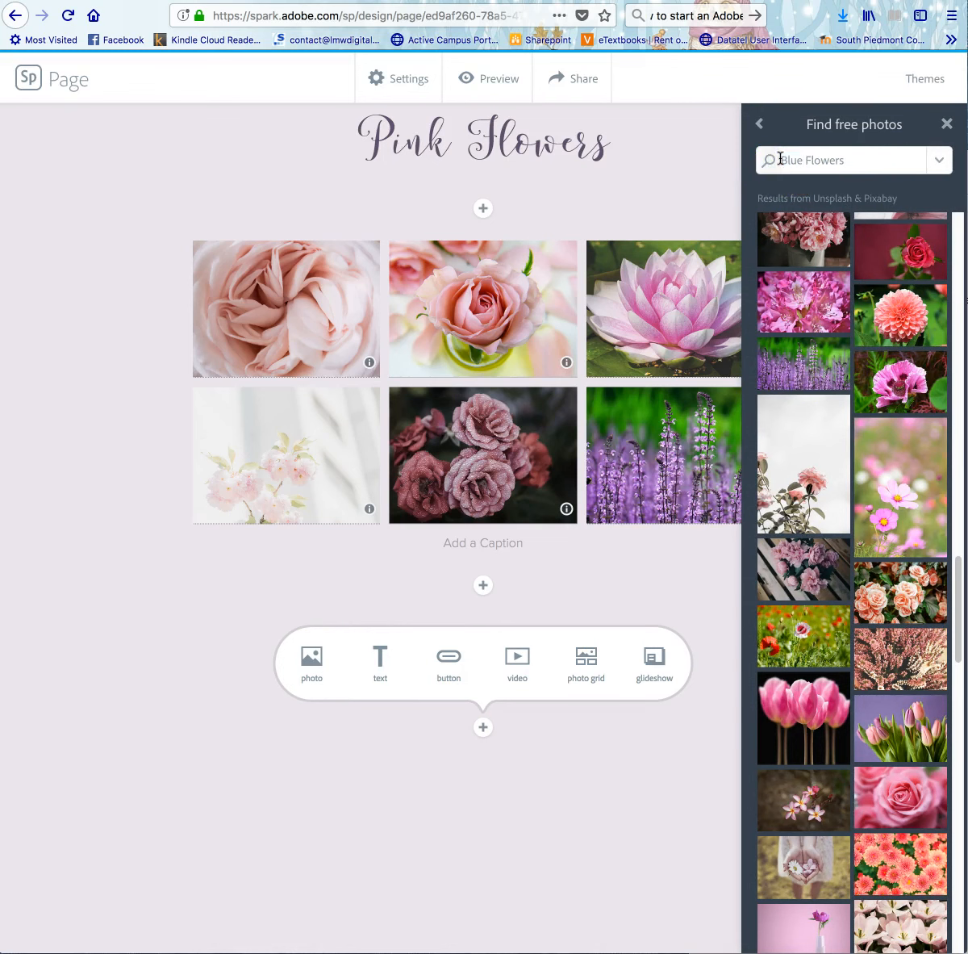
key(Return)
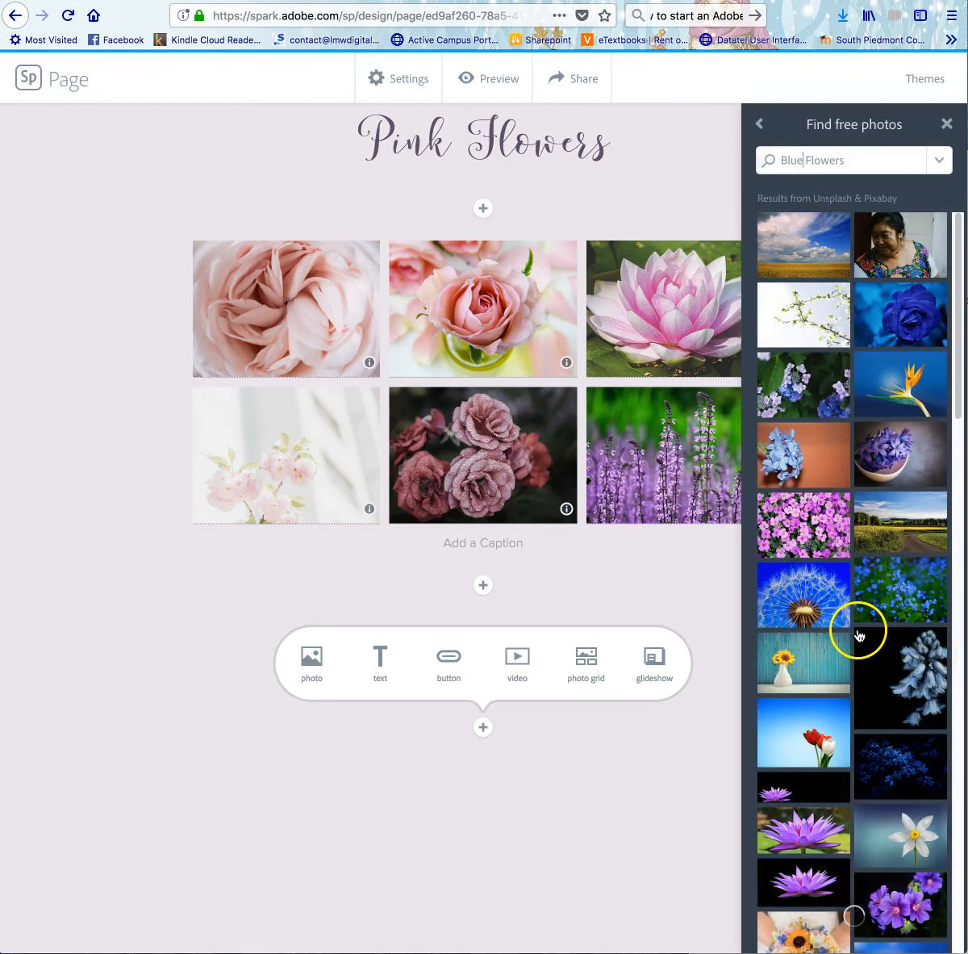
scroll(857, 631, down, 2)
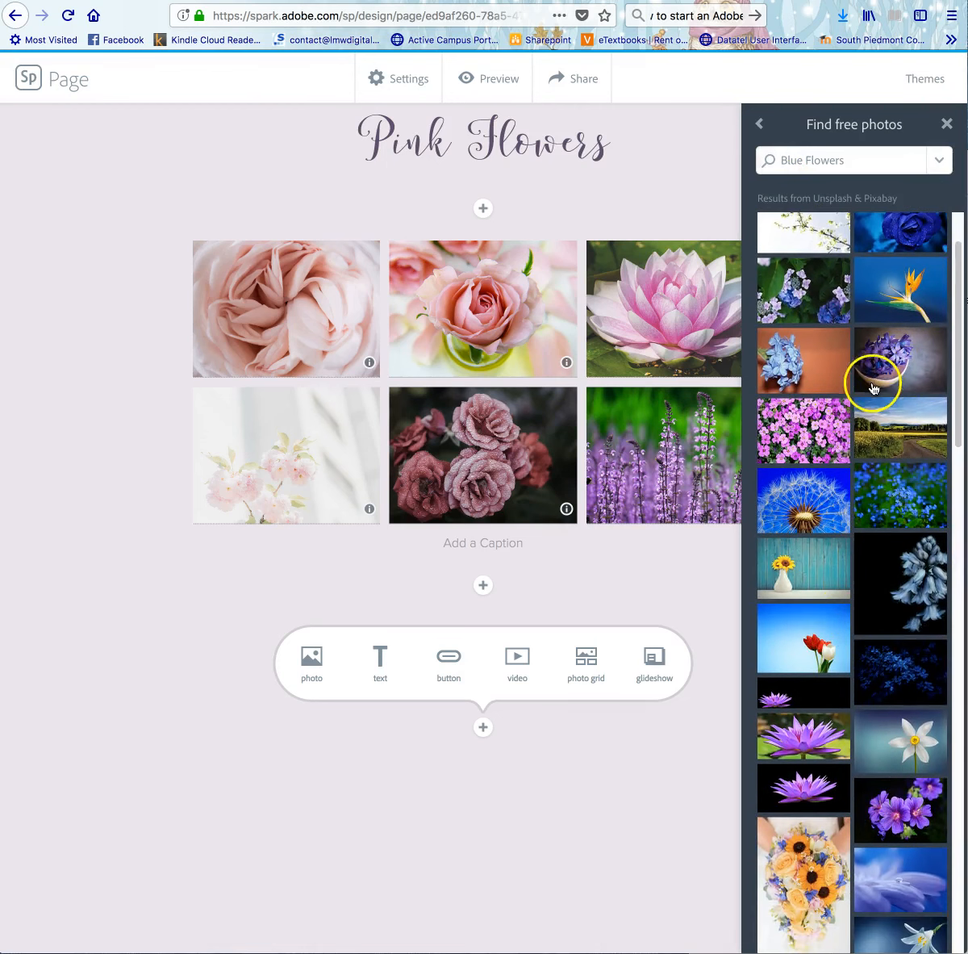
scroll(884, 648, down, 5)
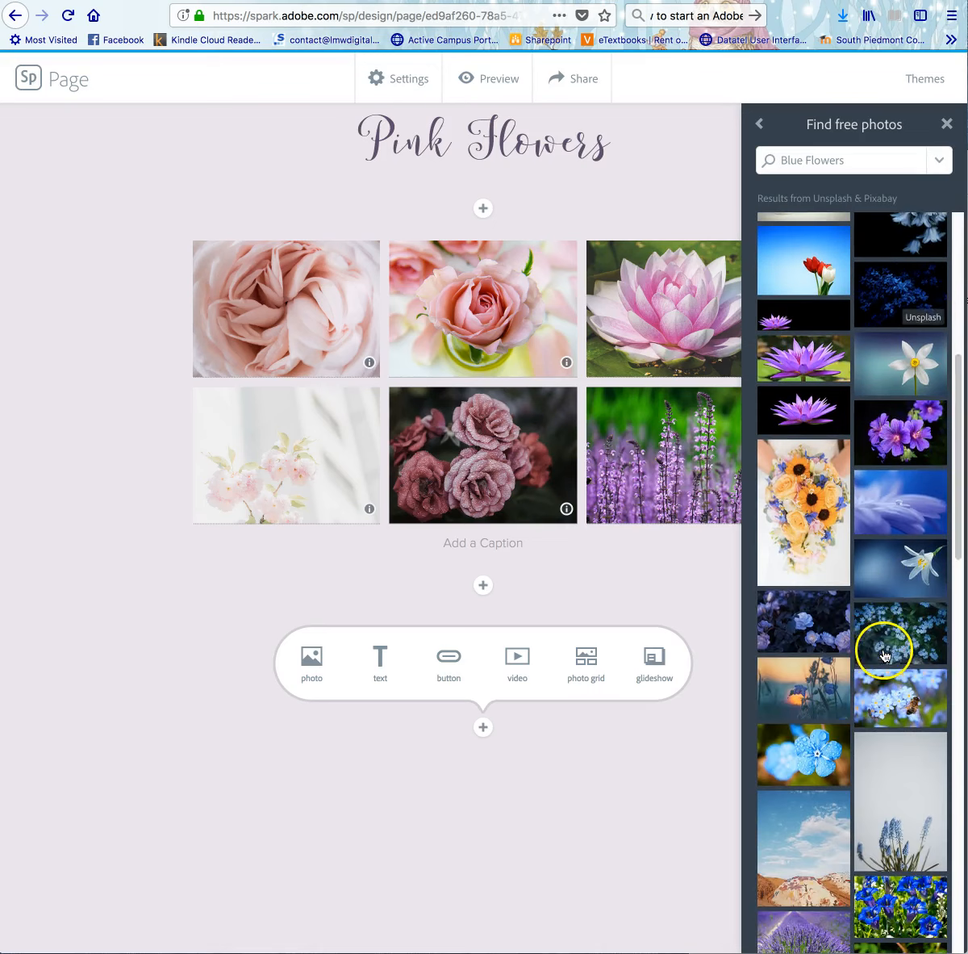
click(907, 434)
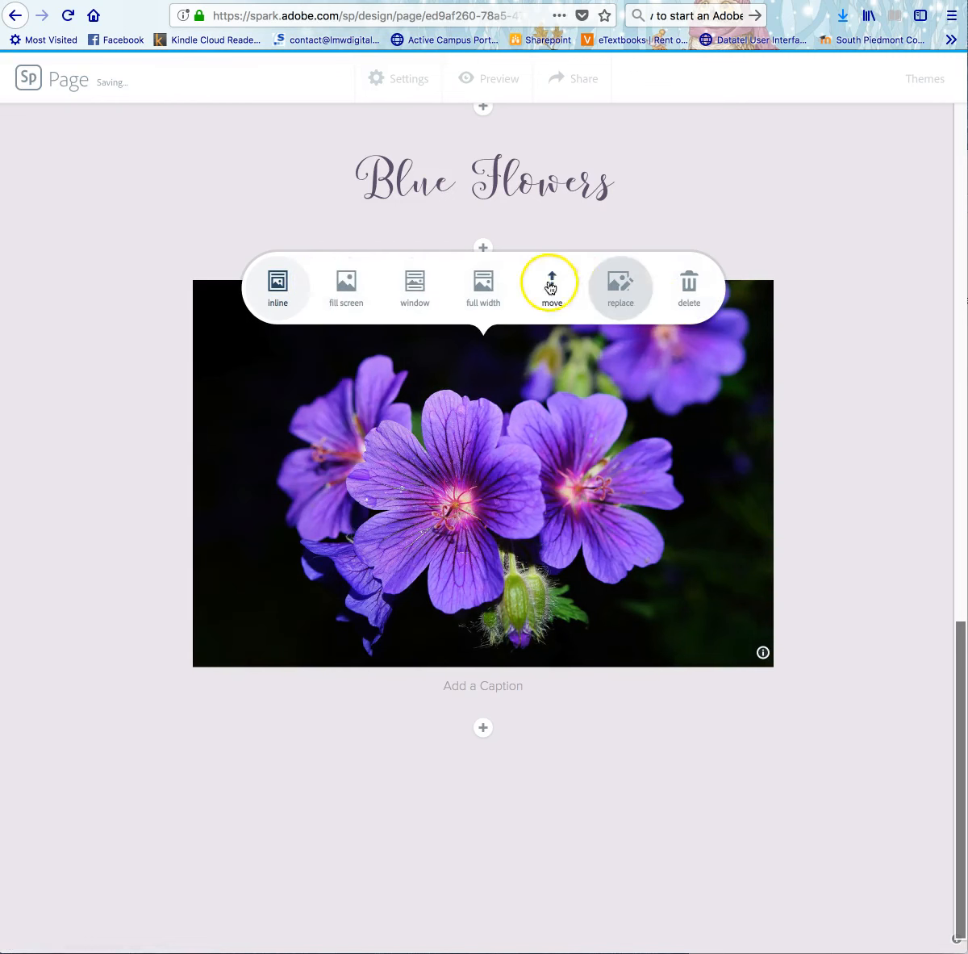
Step: Try the fill screen layout on the purple flower photo, set it to window, and check its scrolling effect
click(346, 289)
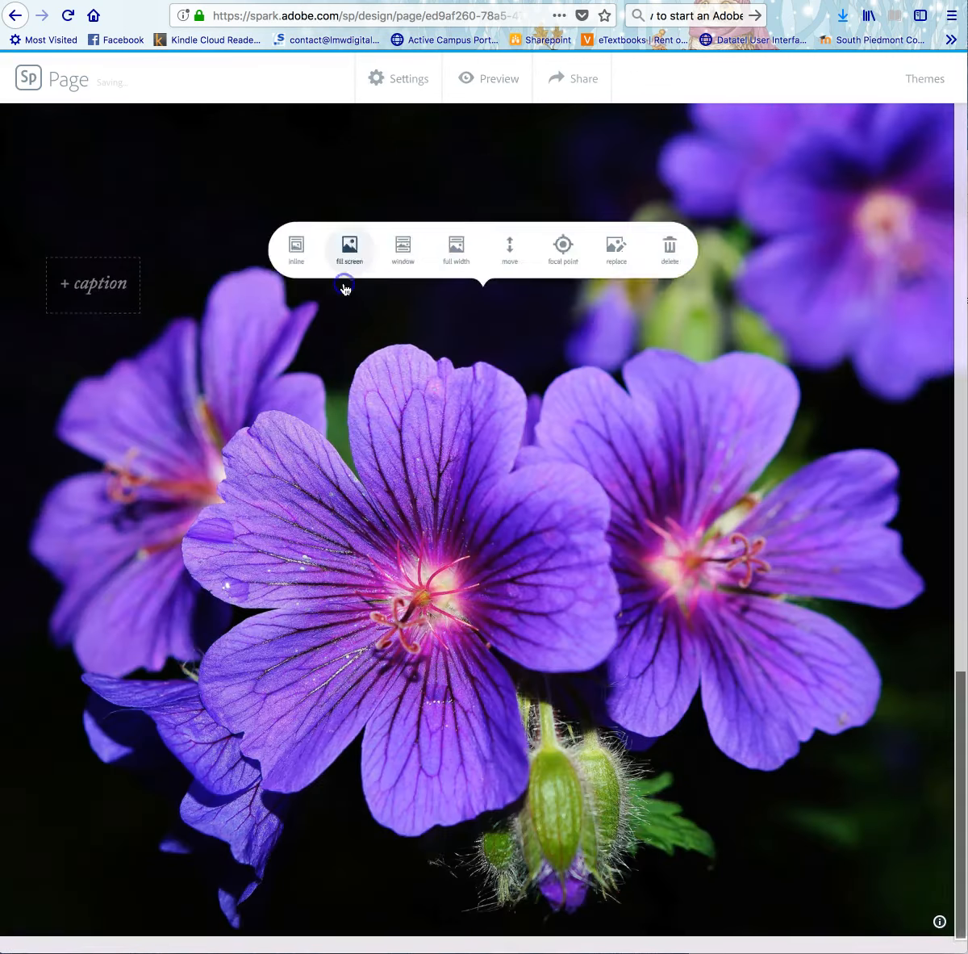
click(314, 266)
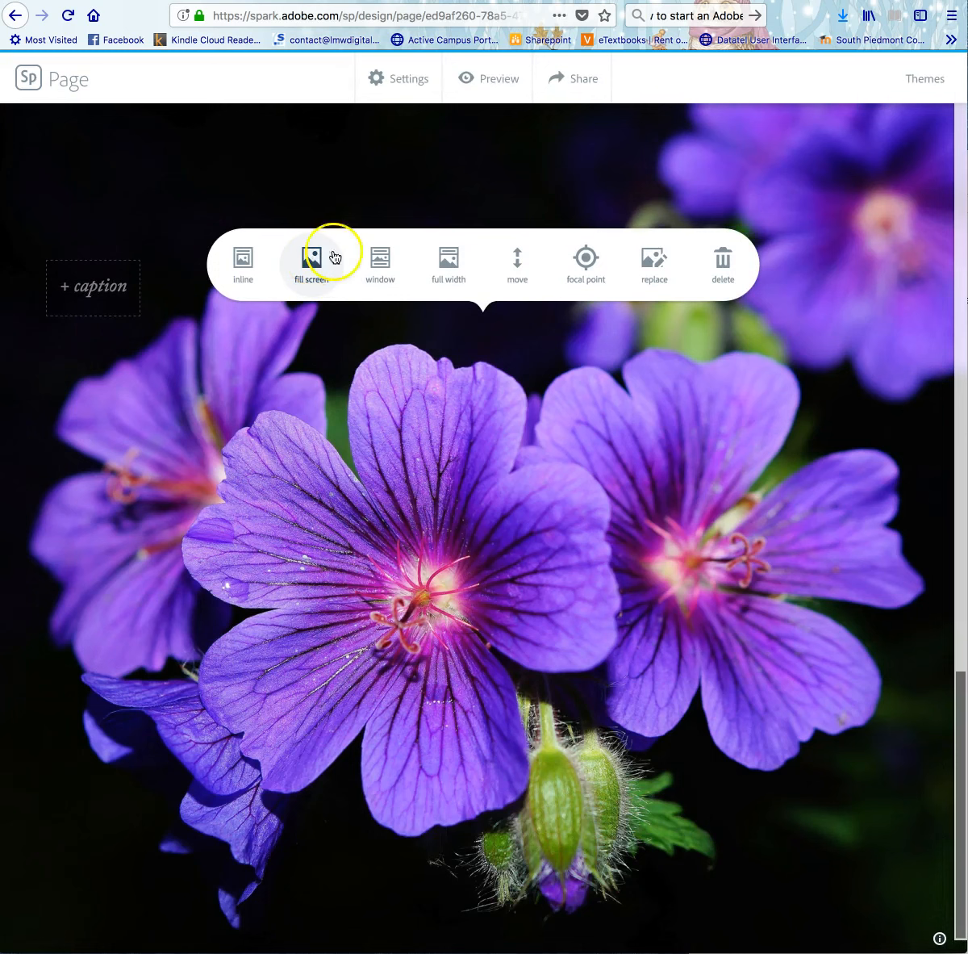
click(377, 257)
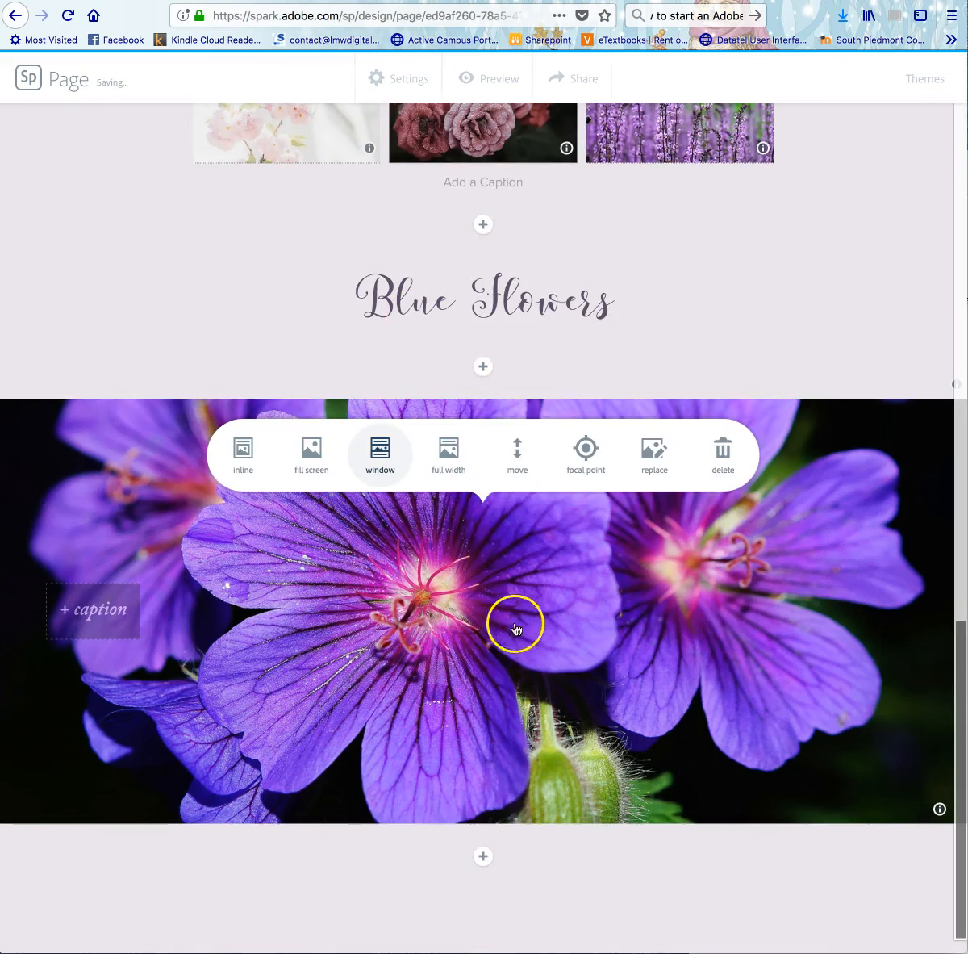
scroll(516, 628, down, 2)
scroll(517, 621, up, 4)
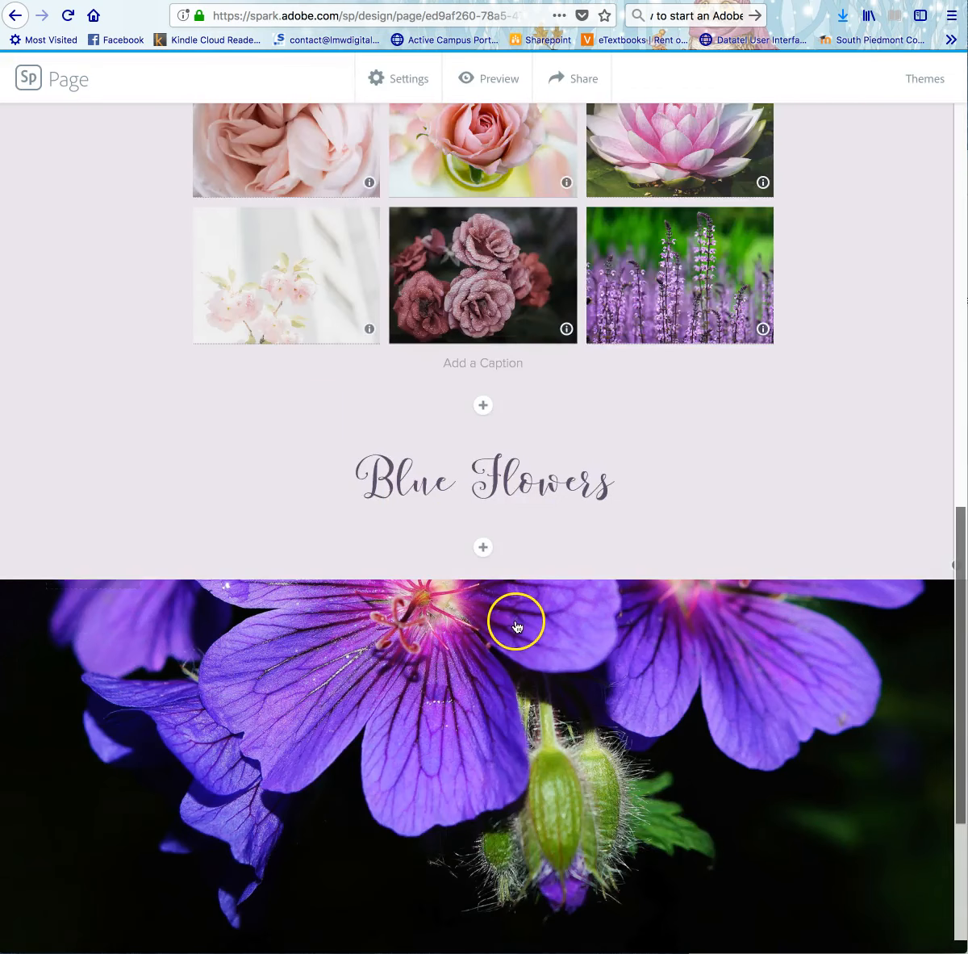
scroll(518, 626, up, 3)
scroll(517, 626, down, 6)
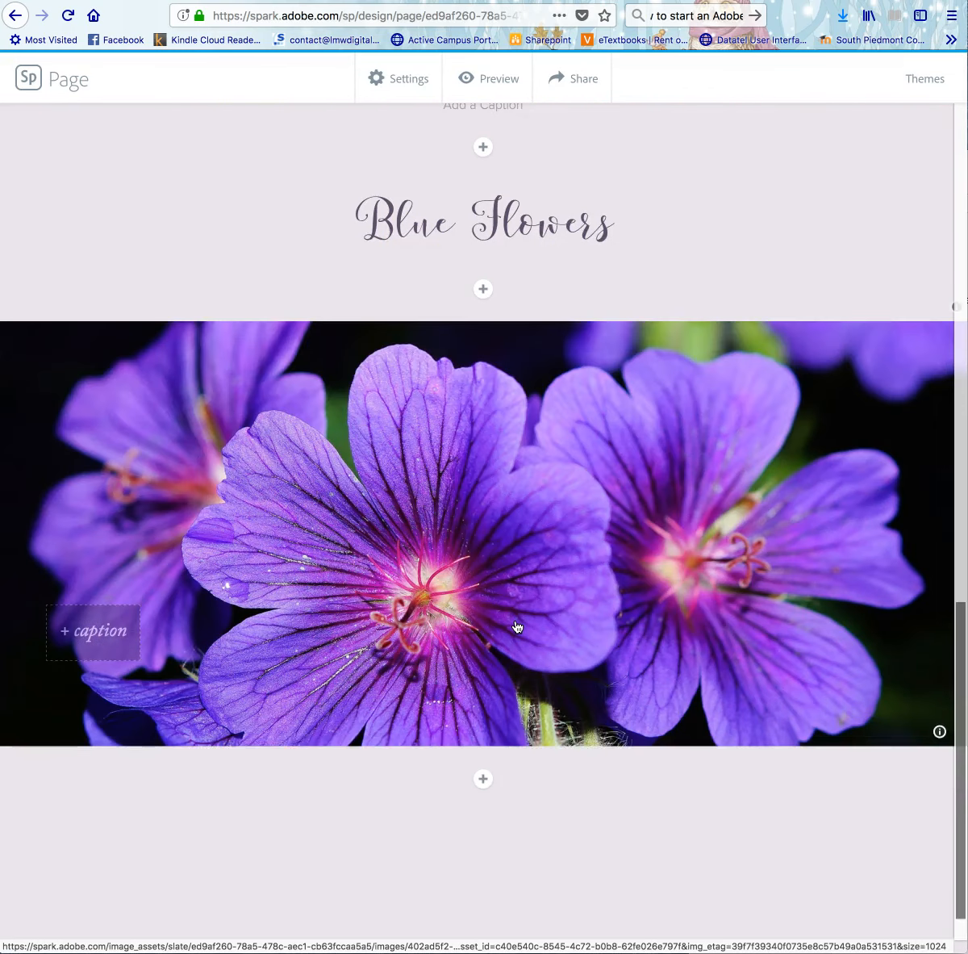
Step: Add the caption "Pretty" to the purple flower photo below the "Blue Flowers" heading
scroll(517, 627, up, 2)
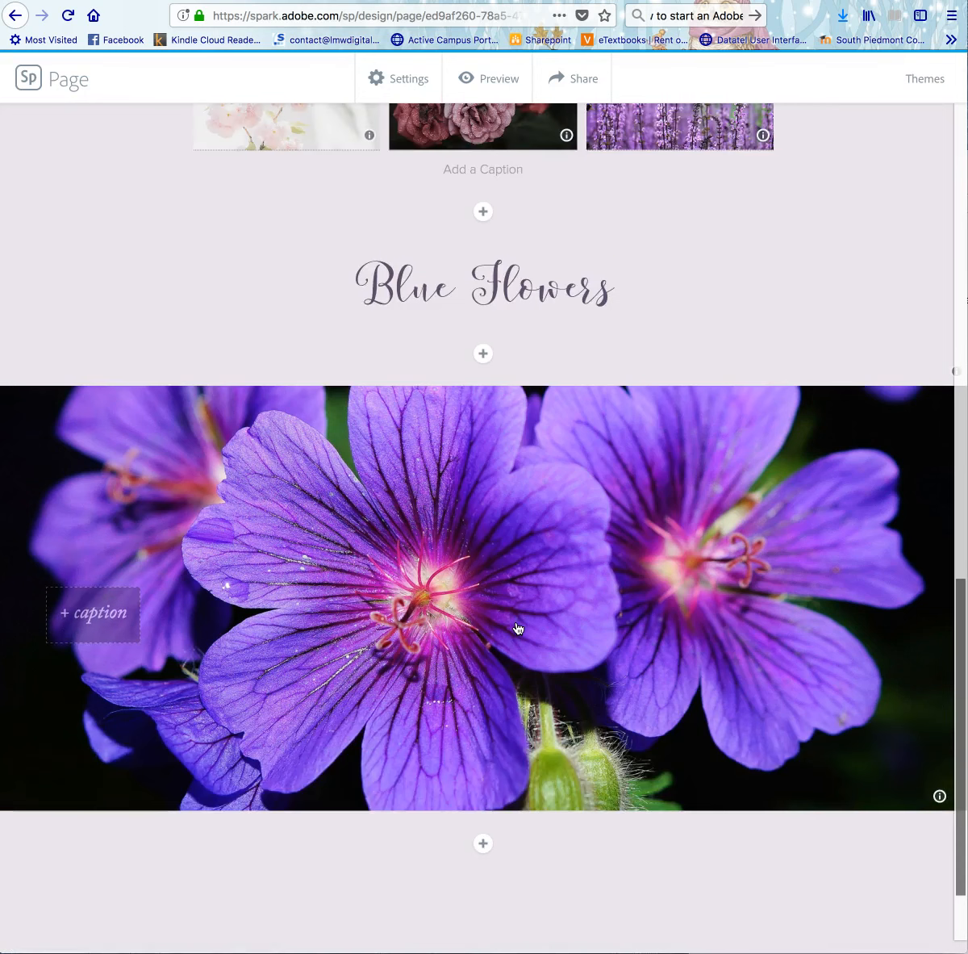
scroll(517, 628, down, 1)
scroll(517, 627, up, 1)
scroll(517, 630, down, 1)
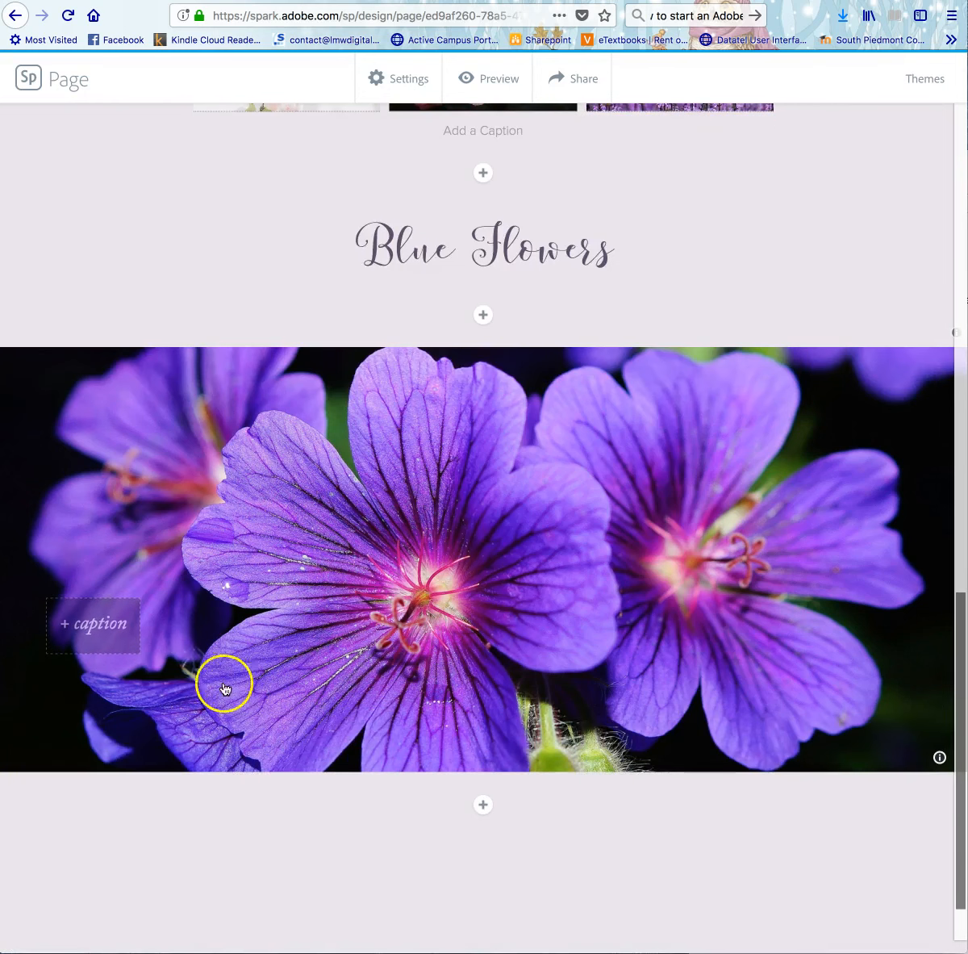
click(100, 626)
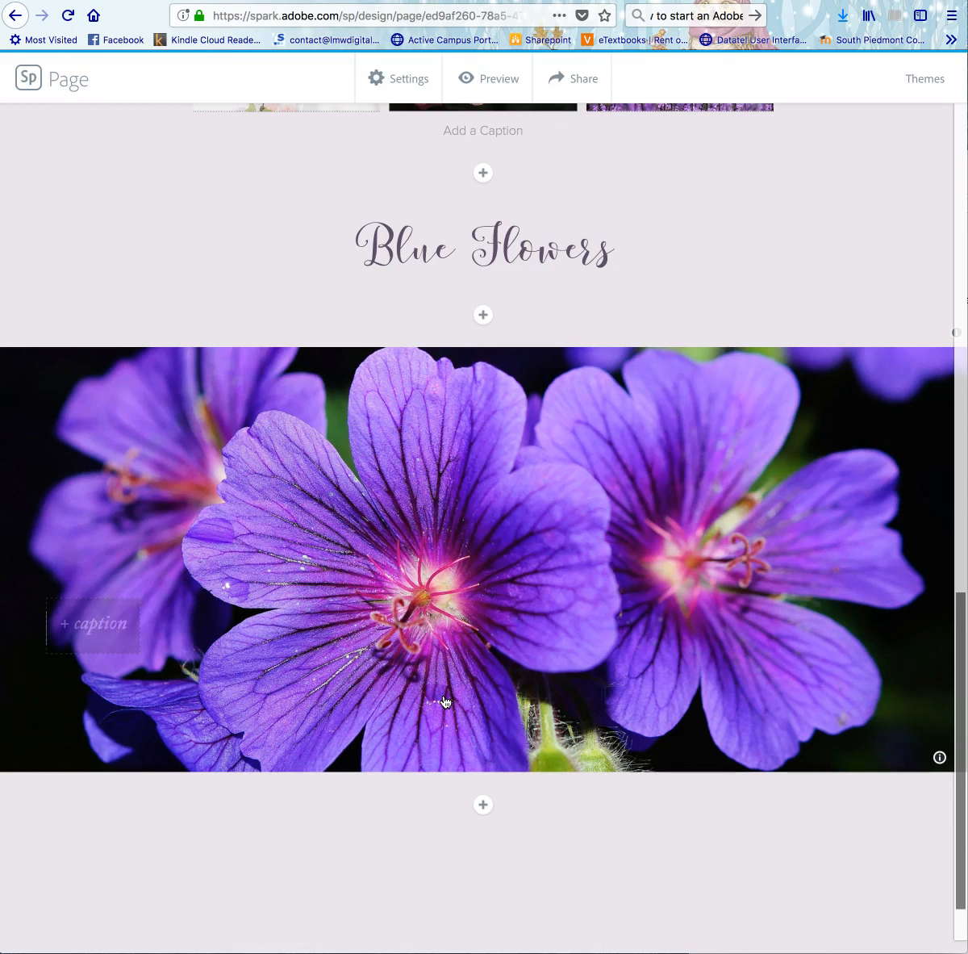
text(Pretty)
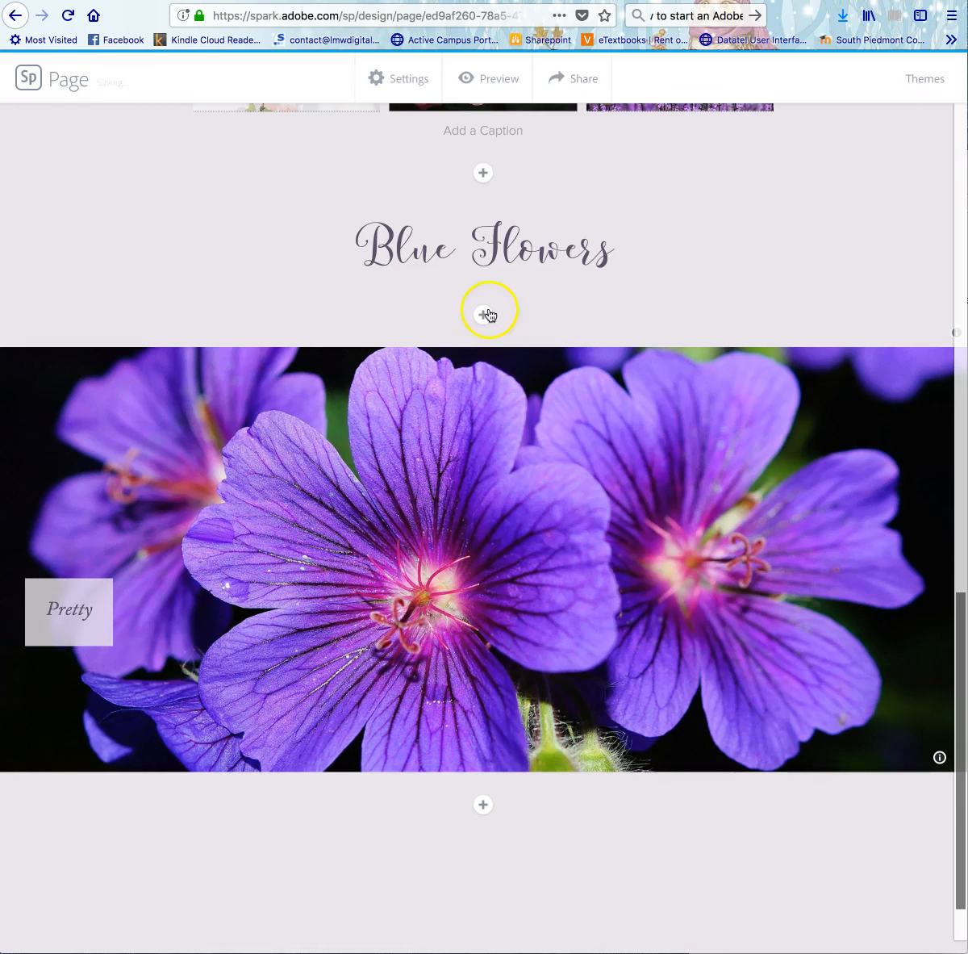
Step: Insert the light blue flower with water droplets as a photo below the purple flowers, and set its layout to window
scroll(515, 337, down, 2)
click(484, 727)
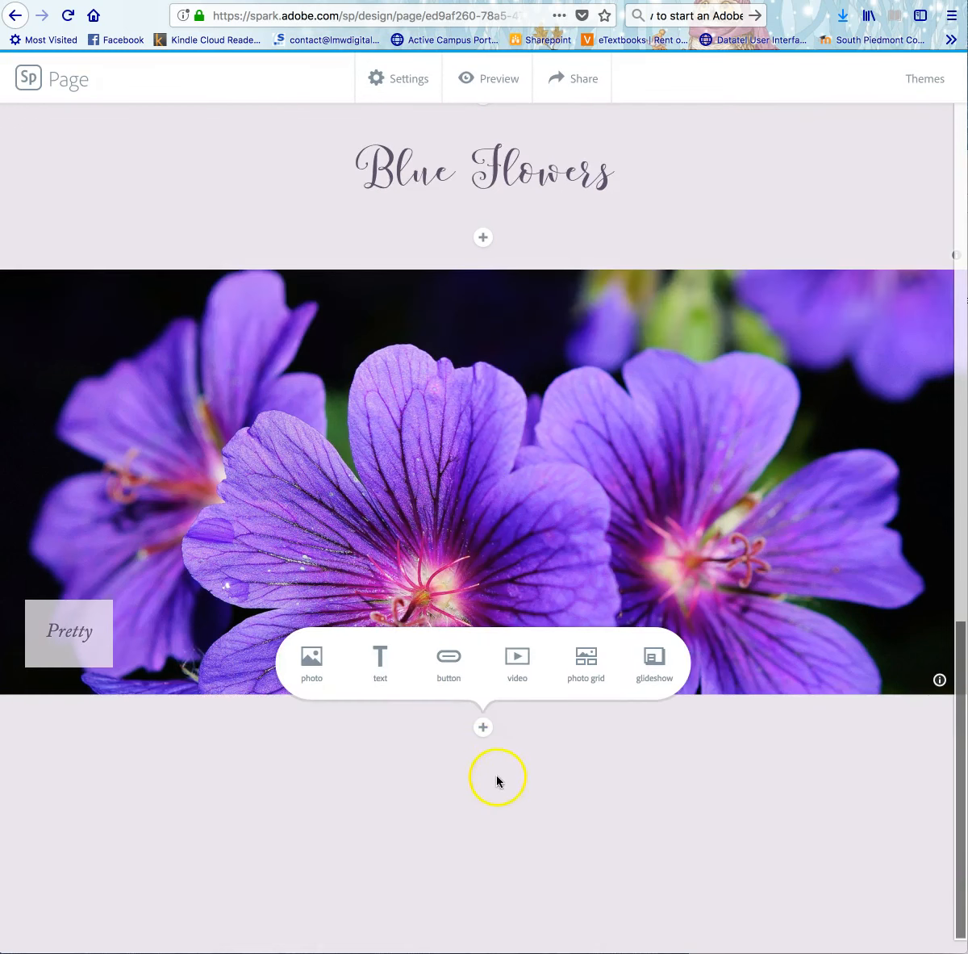
click(311, 656)
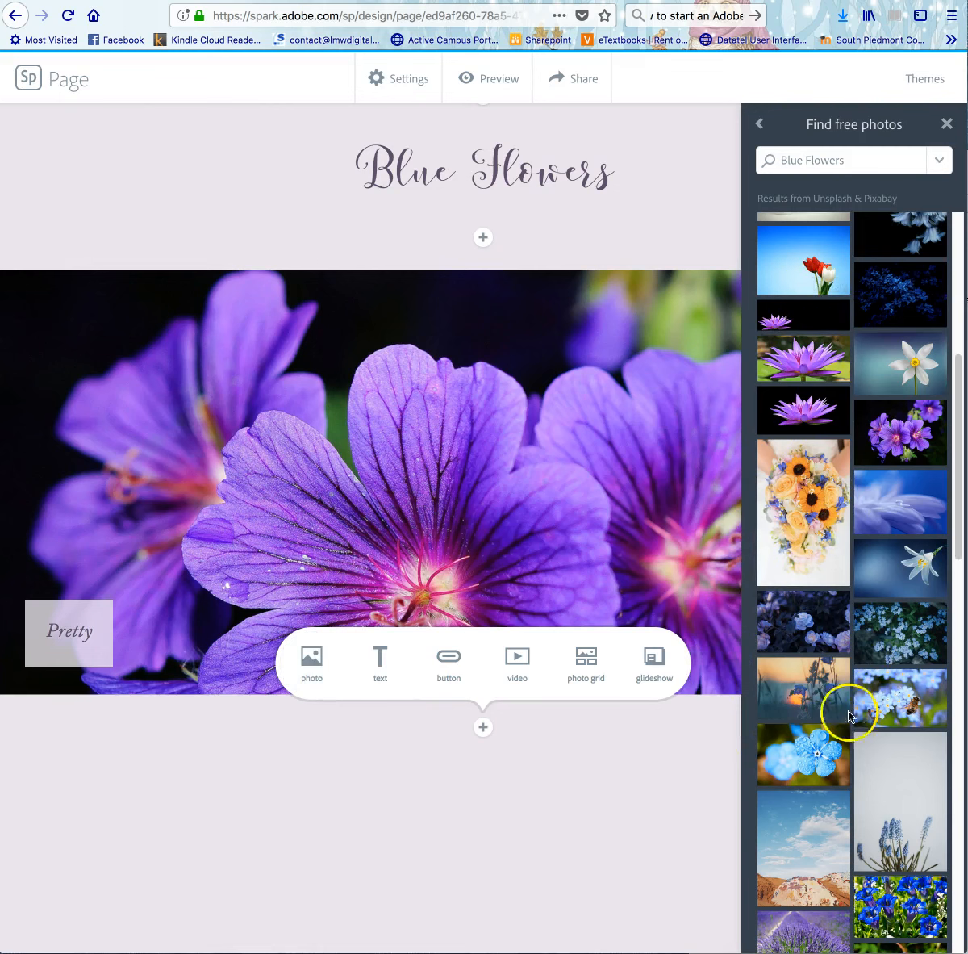
click(804, 747)
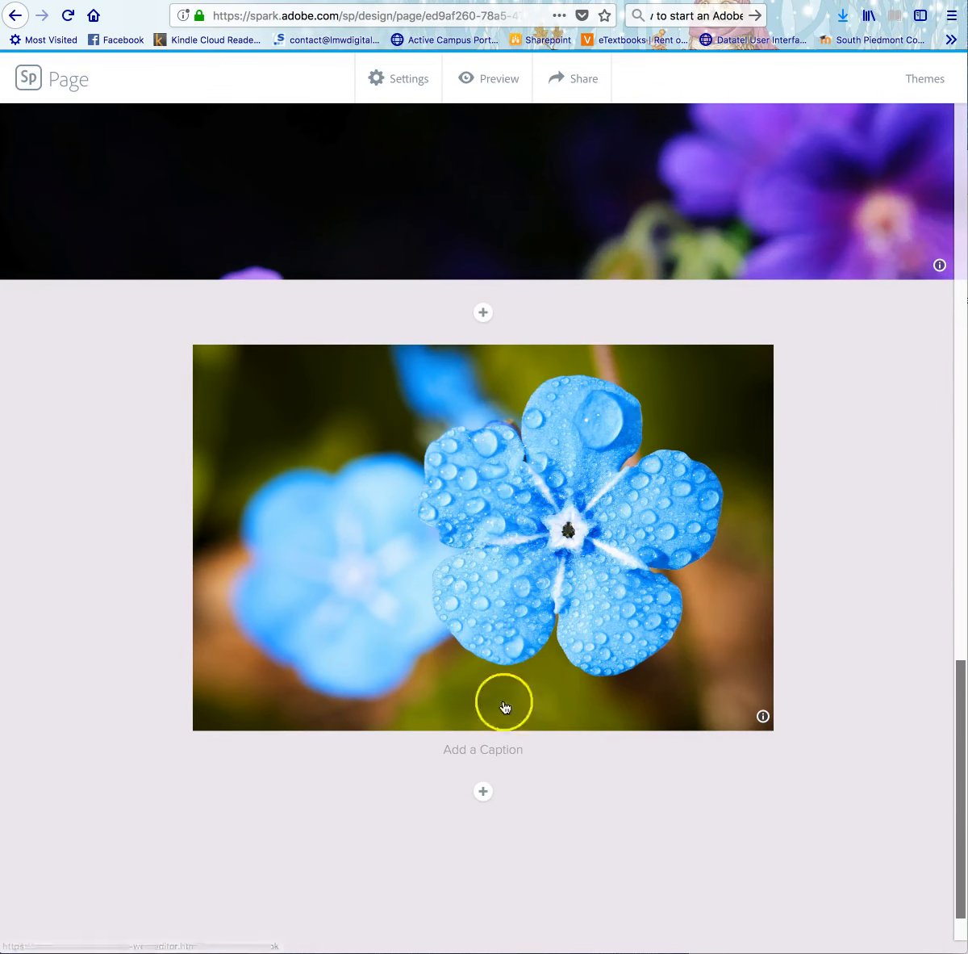
click(497, 494)
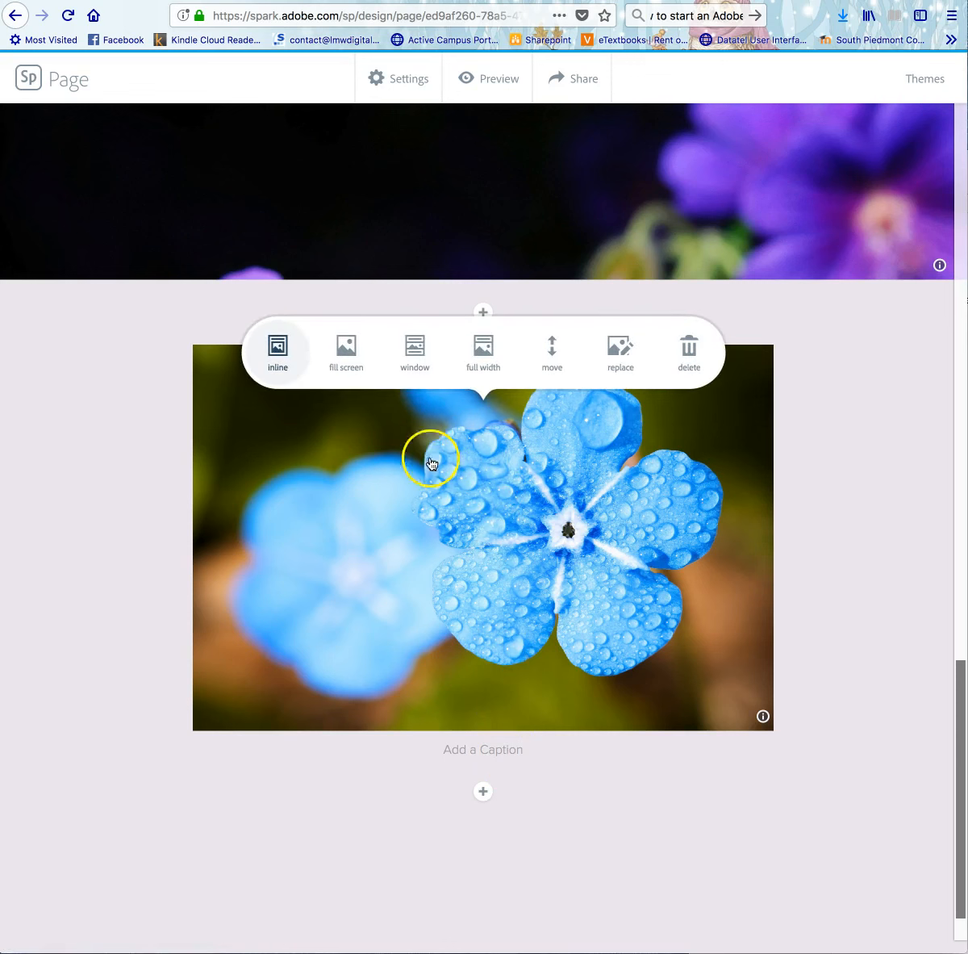
click(415, 346)
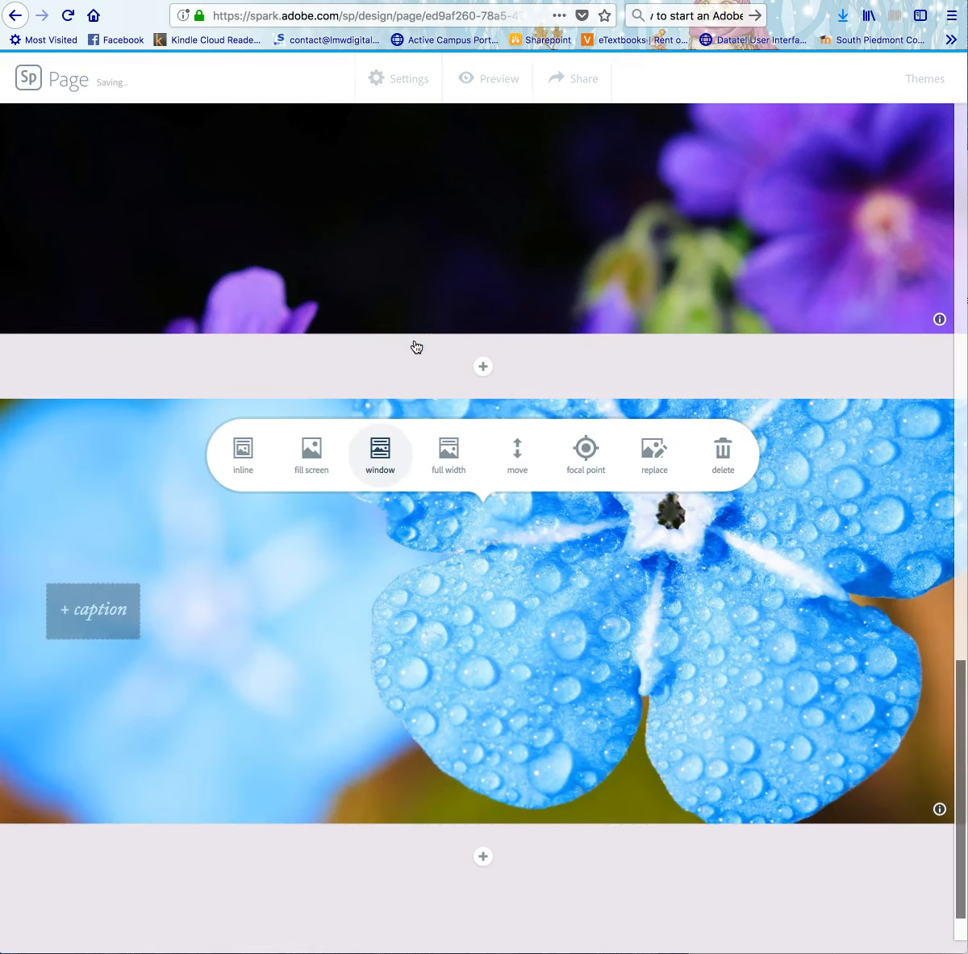
Step: Insert the star-shaped blue flowers from the "Blue Flowers" free photo results as a photo below the water-droplet flower
click(483, 859)
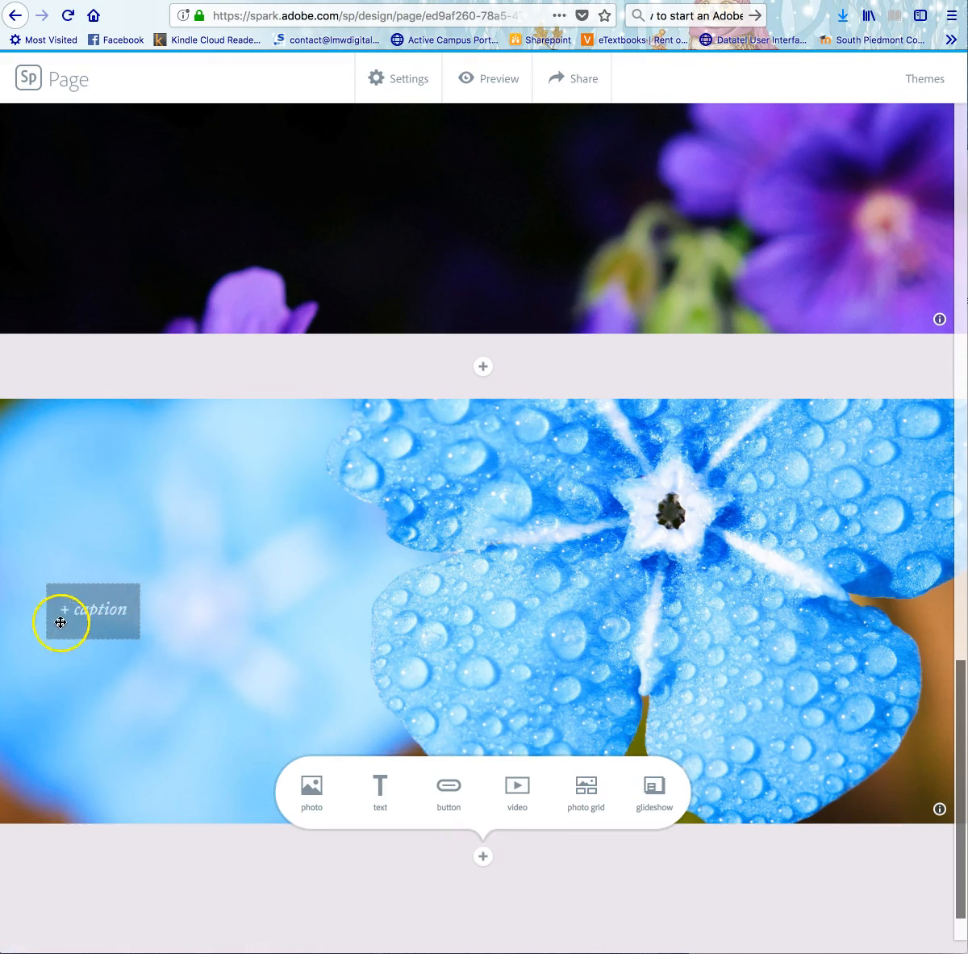
click(313, 790)
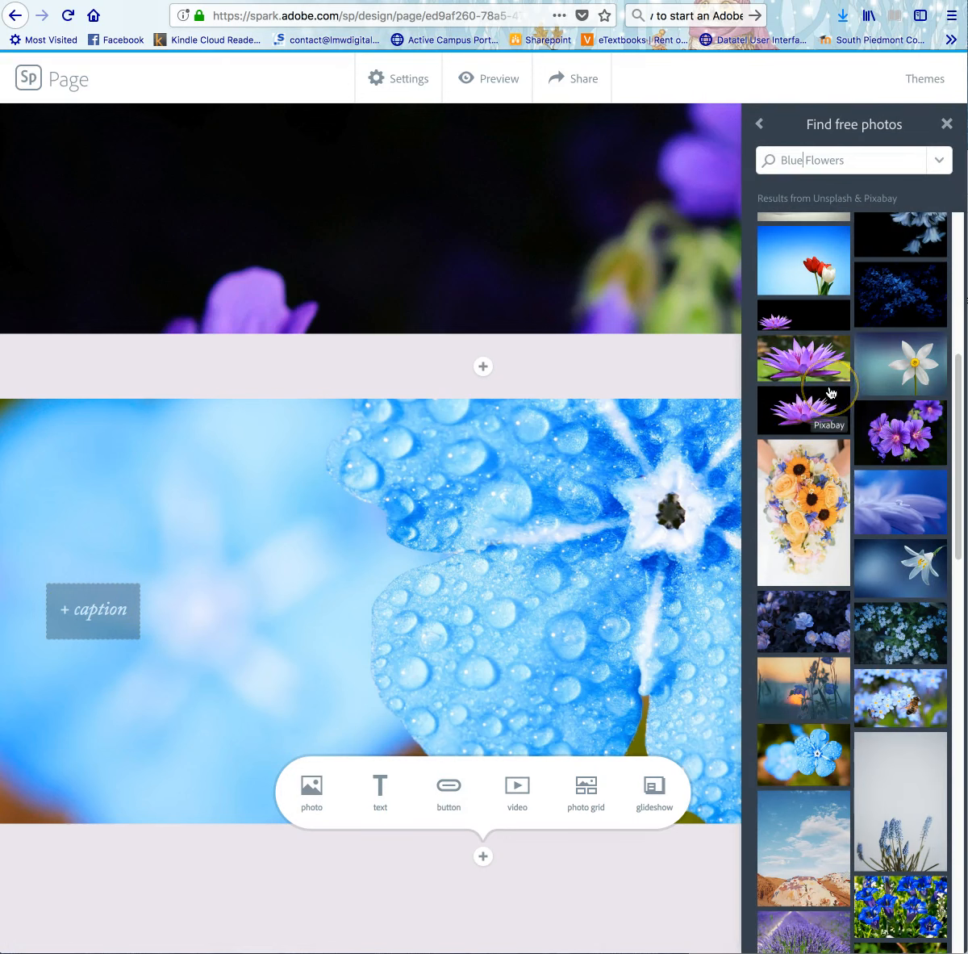
scroll(831, 393, down, 3)
scroll(831, 393, down, 10)
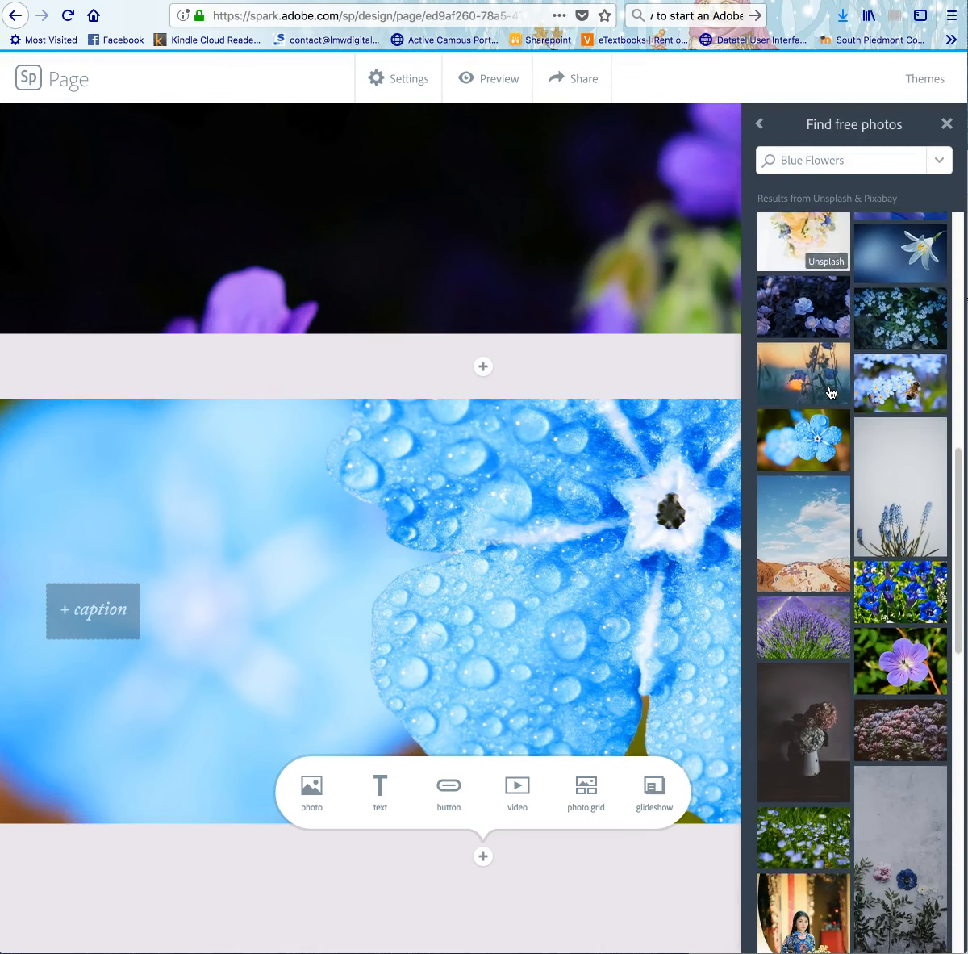
scroll(831, 393, down, 4)
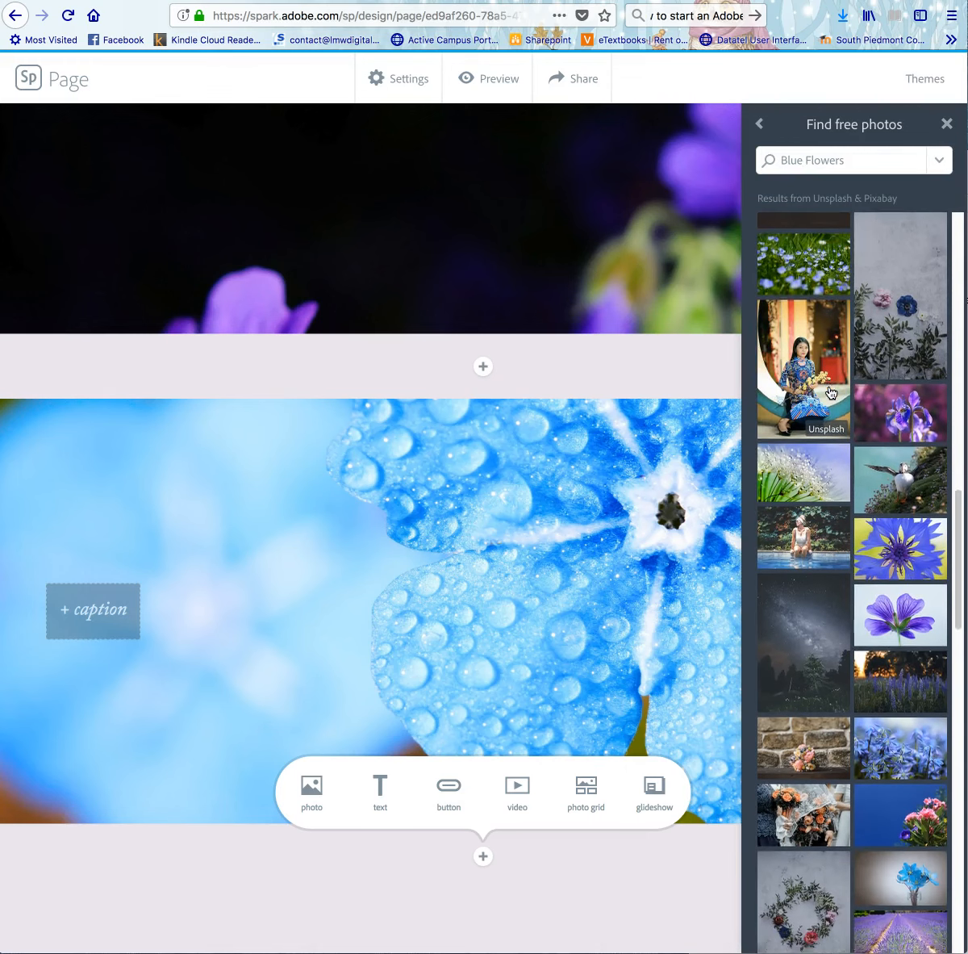
click(914, 586)
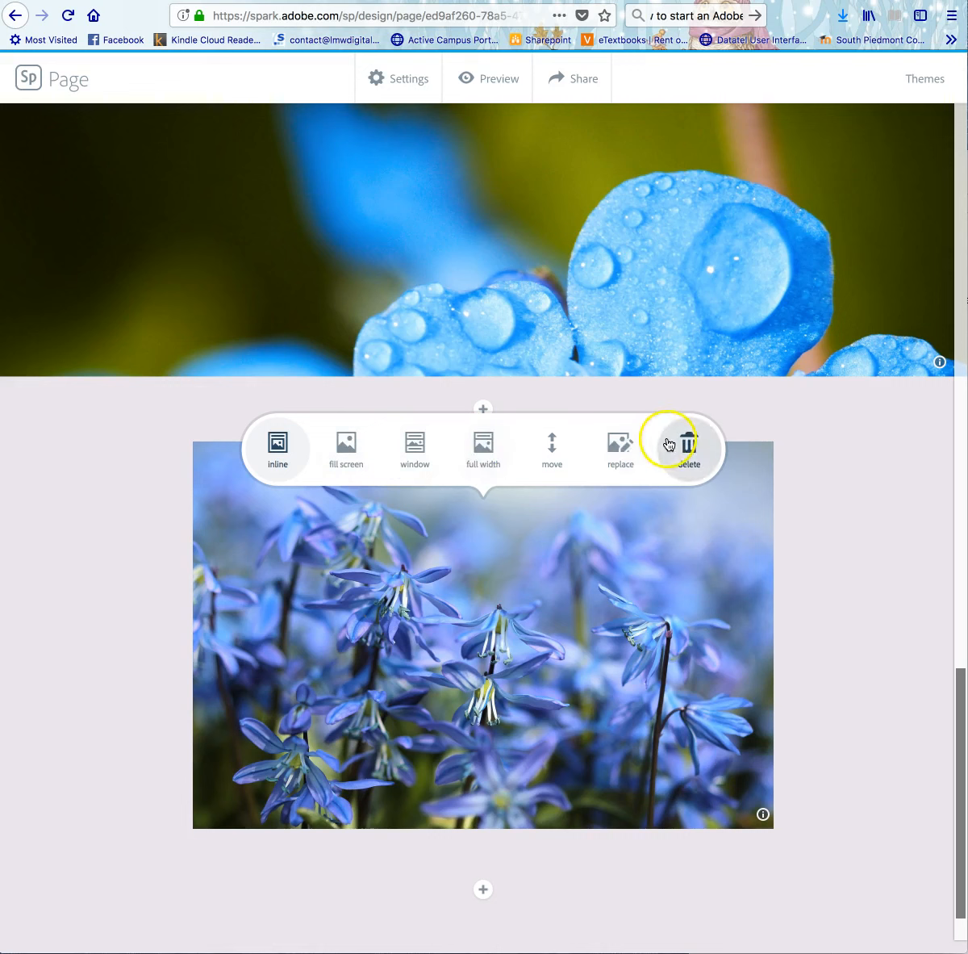
Step: Set the star-shaped blue flowers photo to full width and open its caption for editing
click(483, 450)
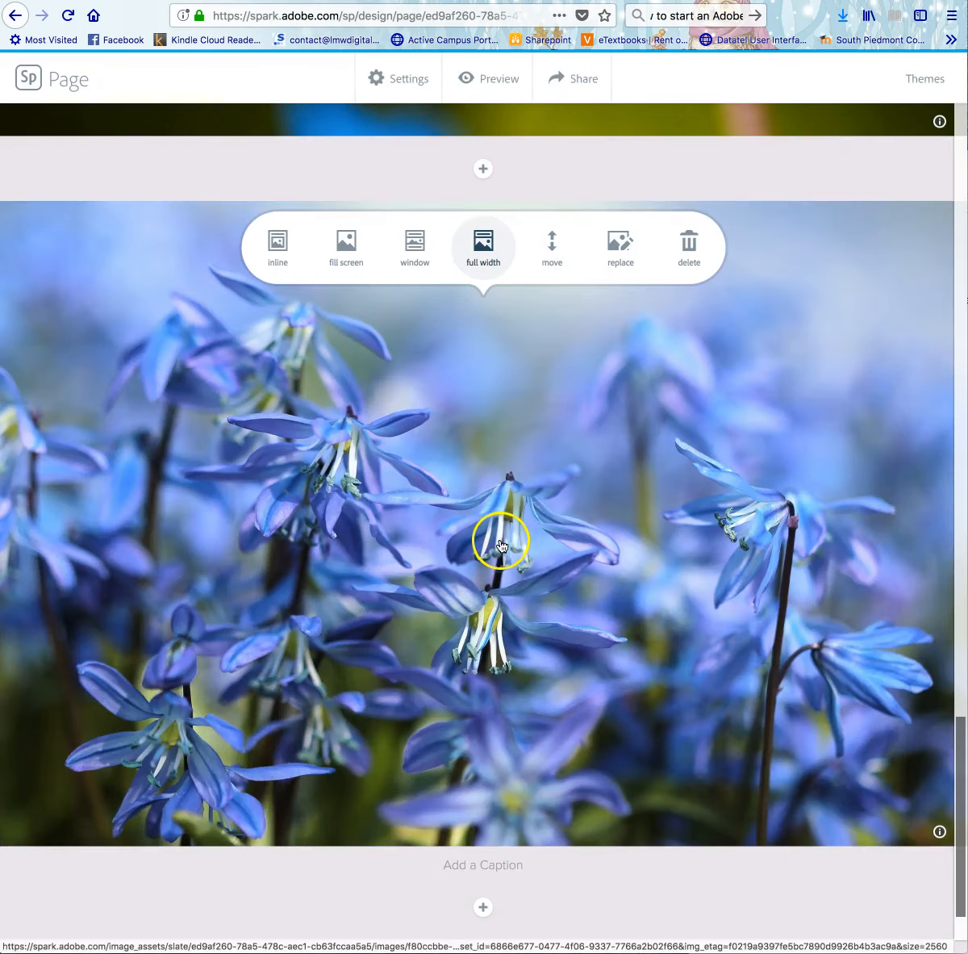
click(497, 867)
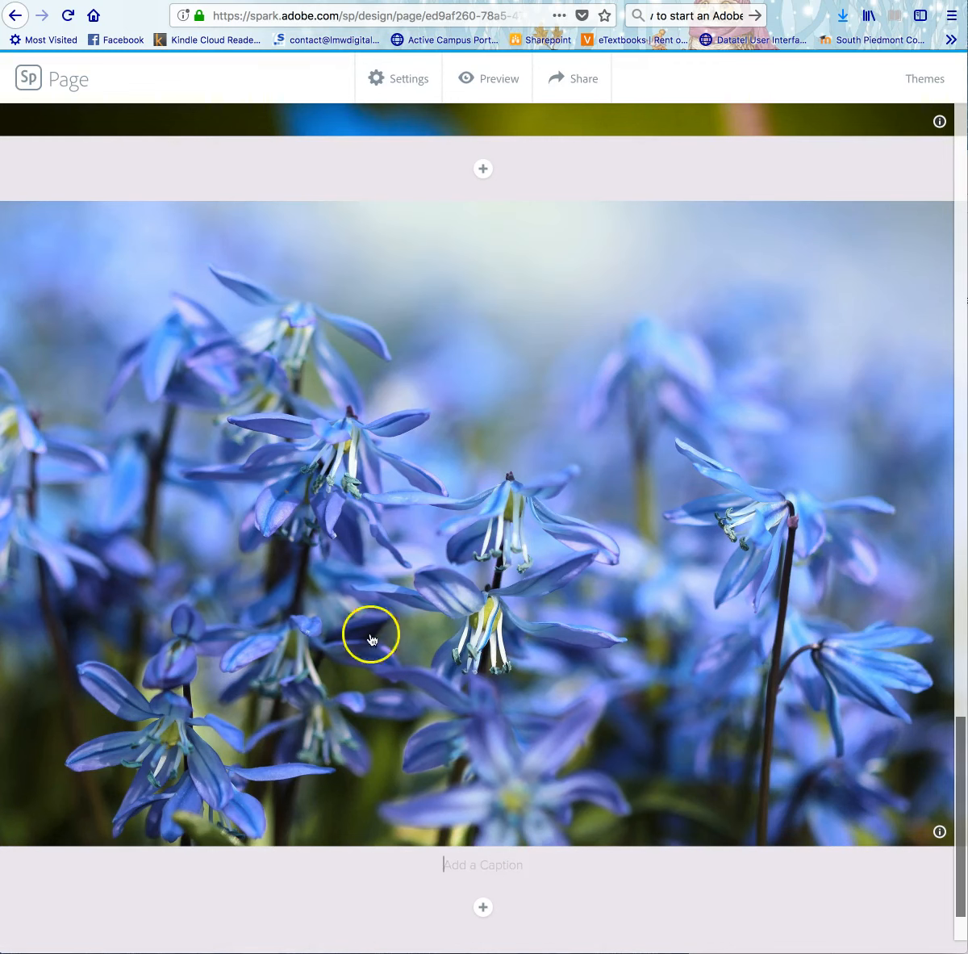